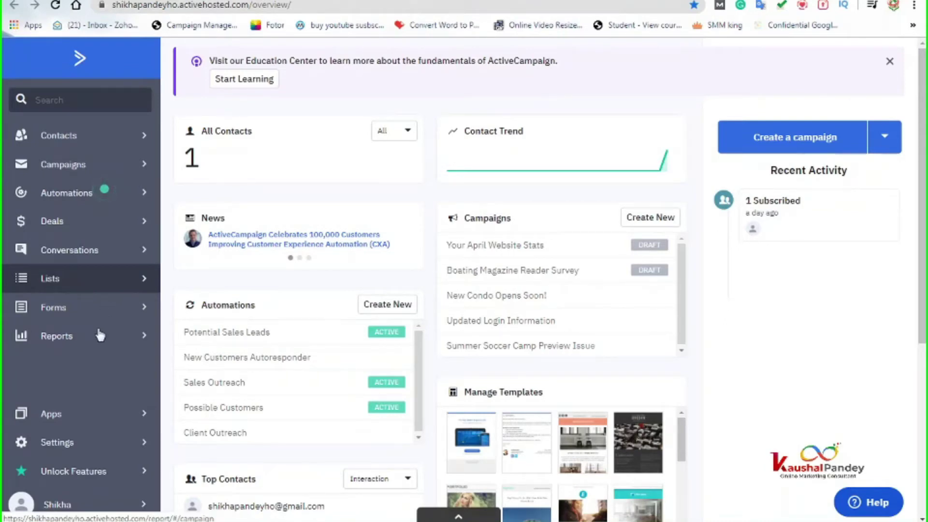
# Step: Open the Manage Lists page, which shows only the Master Contact List
pyautogui.click(90, 287)
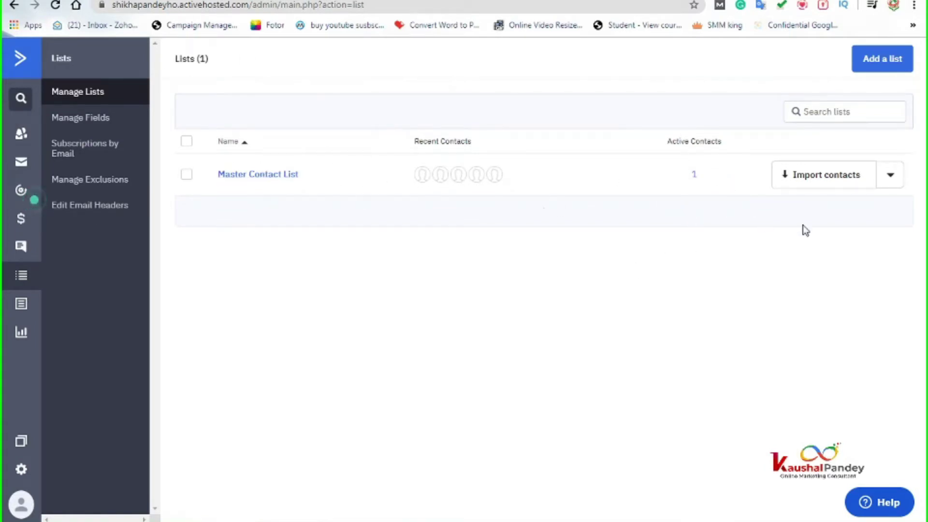
# Step: Create a custom list named 'Students' instead of the suggested Newsletter list
pyautogui.click(888, 72)
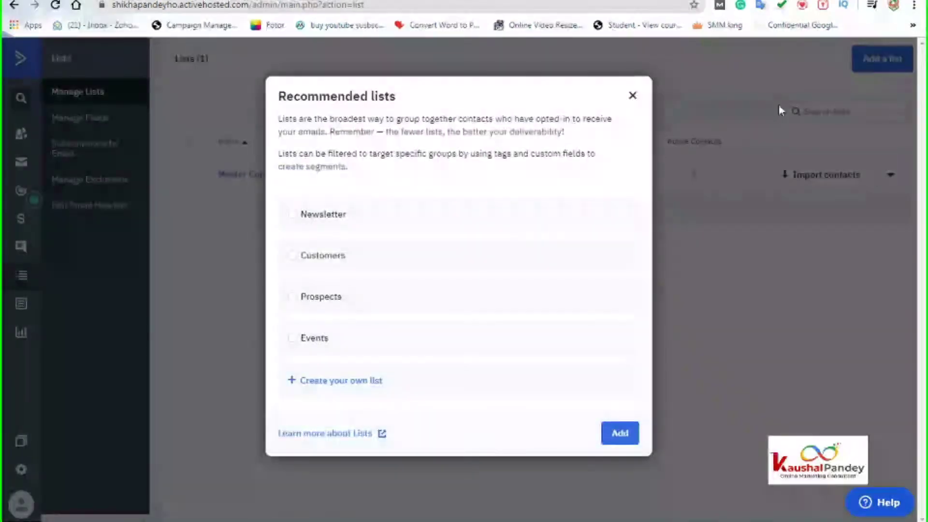
pyautogui.click(292, 215)
pyautogui.click(293, 215)
pyautogui.click(355, 381)
pyautogui.click(321, 390)
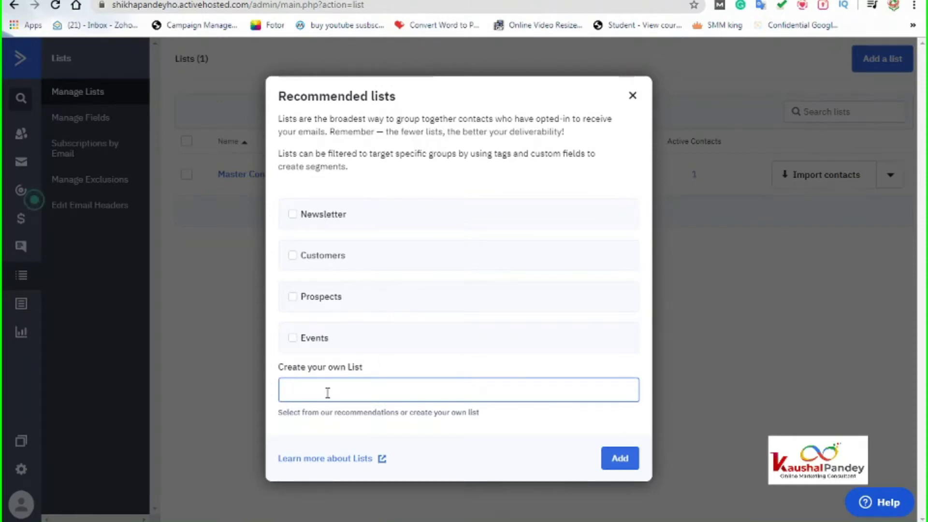
pyautogui.write('Students')
pyautogui.click(621, 461)
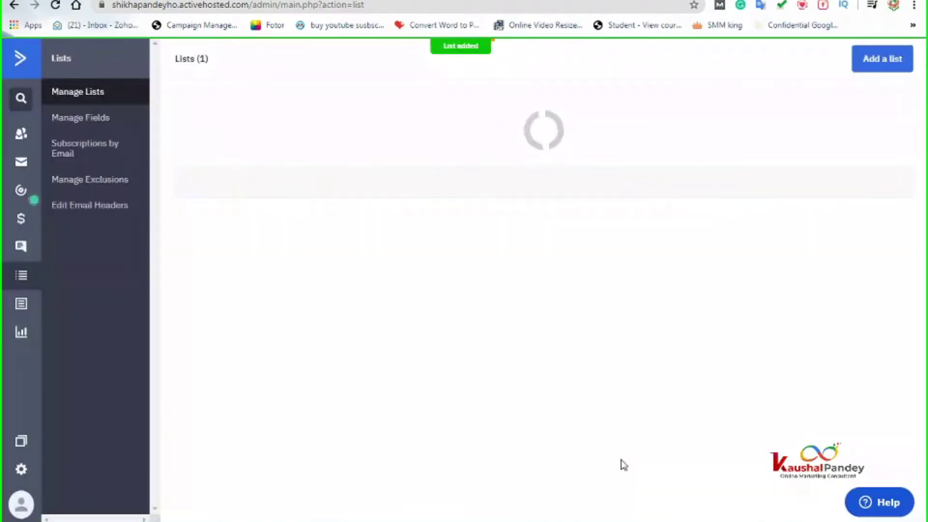
pyautogui.click(878, 59)
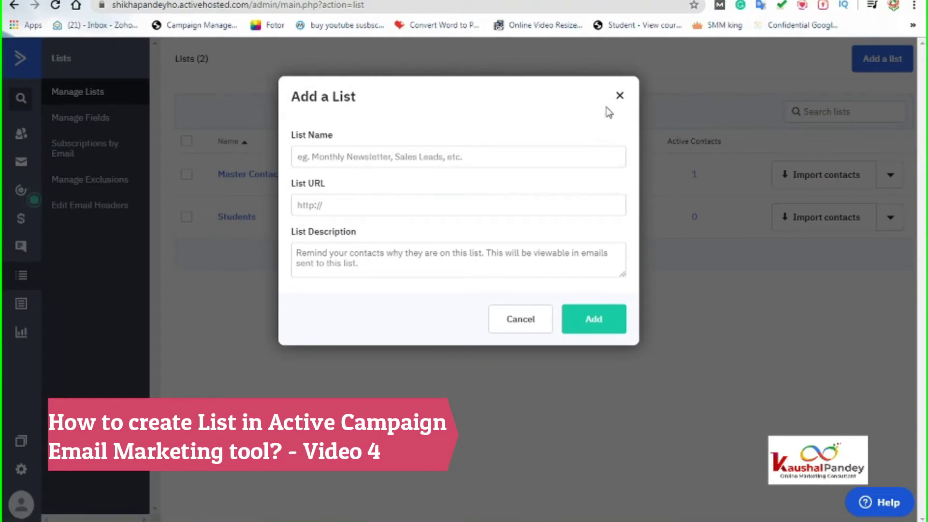
pyautogui.click(620, 95)
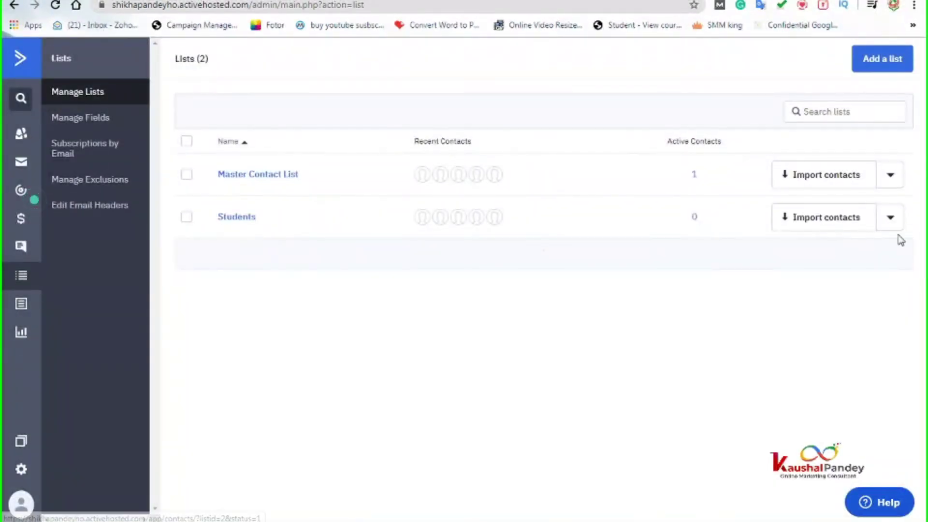
pyautogui.click(237, 218)
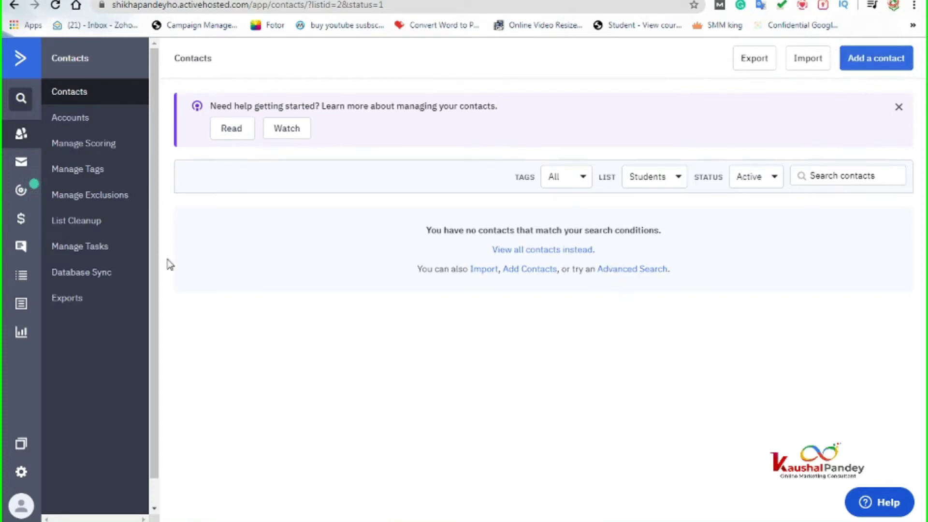
pyautogui.click(13, 5)
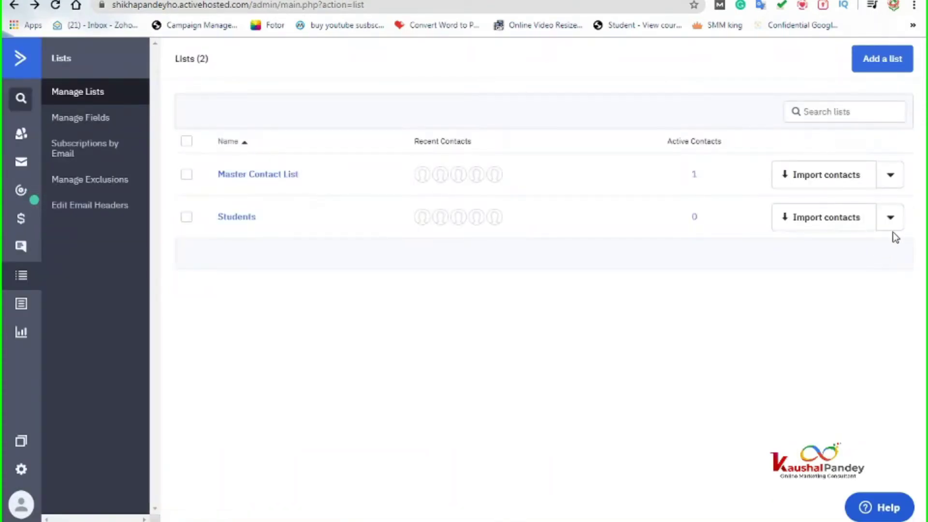
pyautogui.click(898, 220)
pyautogui.click(796, 251)
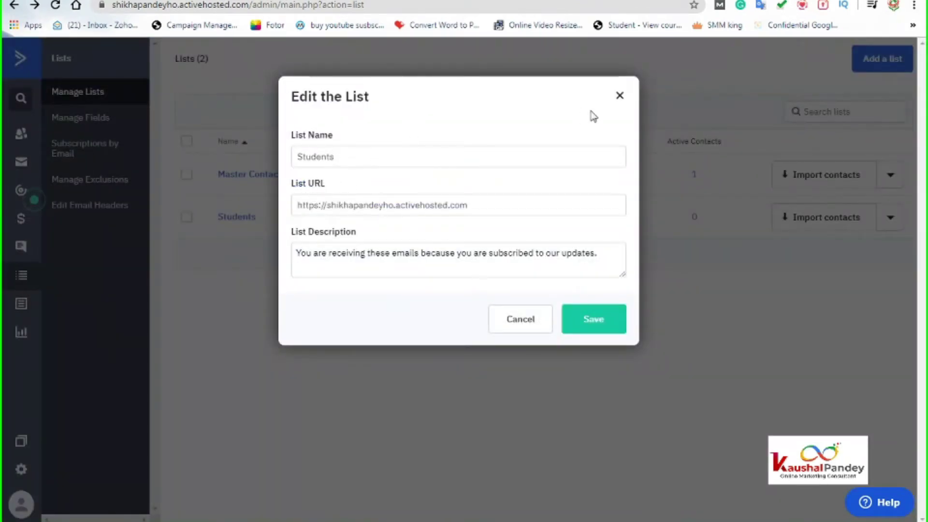
pyautogui.click(333, 157)
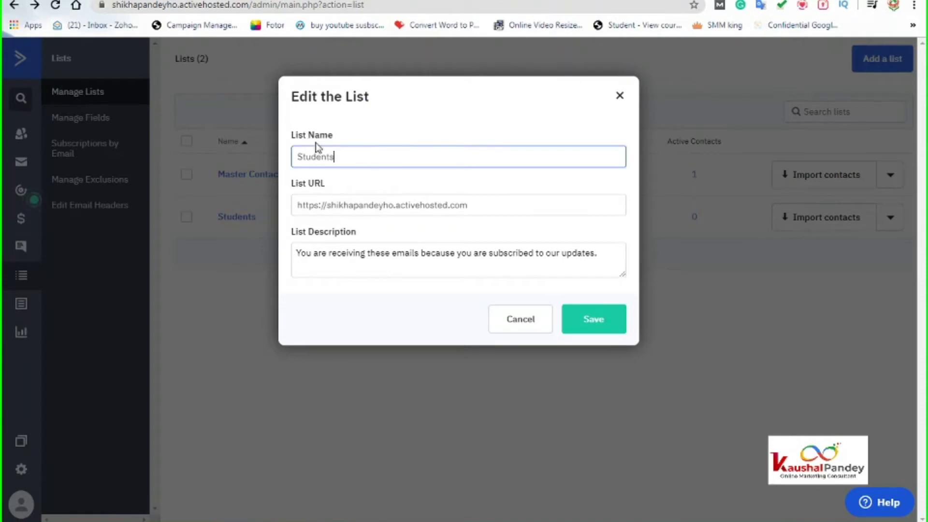
pyautogui.click(344, 205)
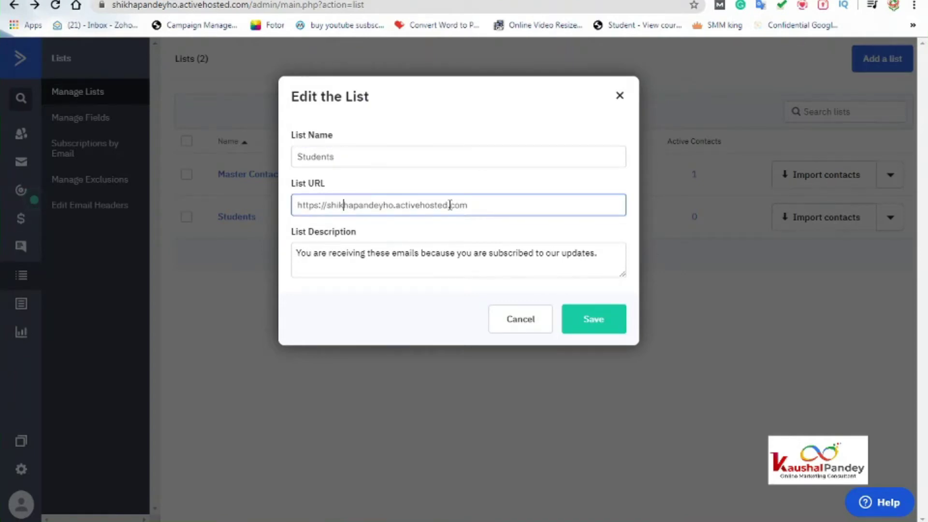
pyautogui.moveTo(480, 206); pyautogui.dragTo(293, 198)
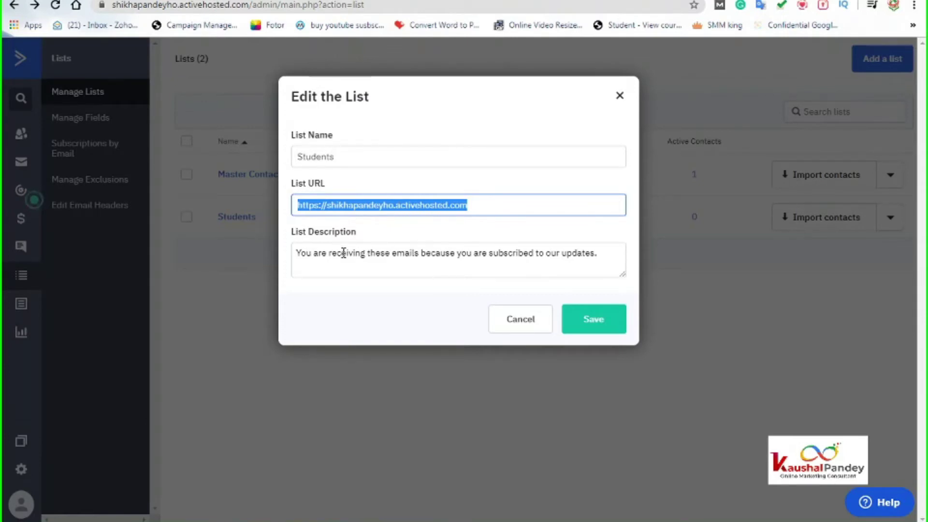
pyautogui.moveTo(295, 256); pyautogui.dragTo(611, 257)
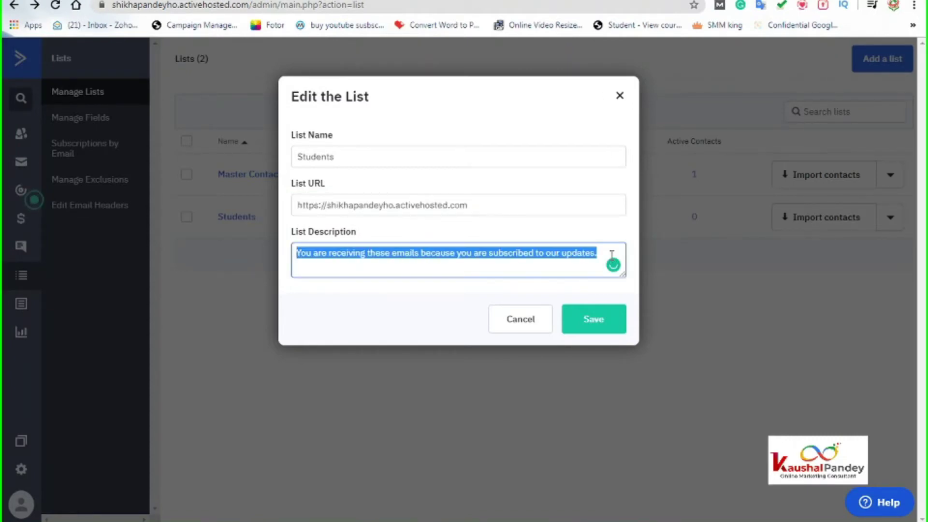
pyautogui.click(500, 206)
pyautogui.moveTo(499, 206); pyautogui.dragTo(295, 207)
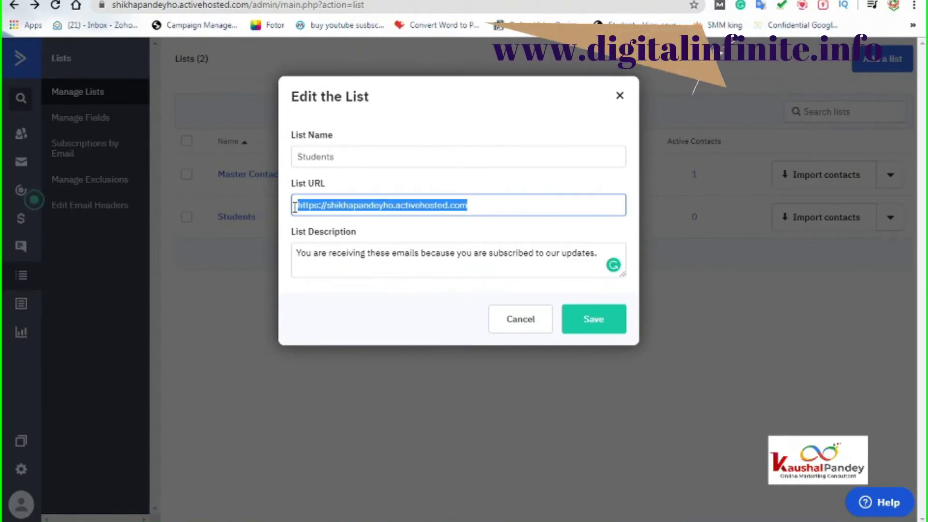
pyautogui.write('www.')
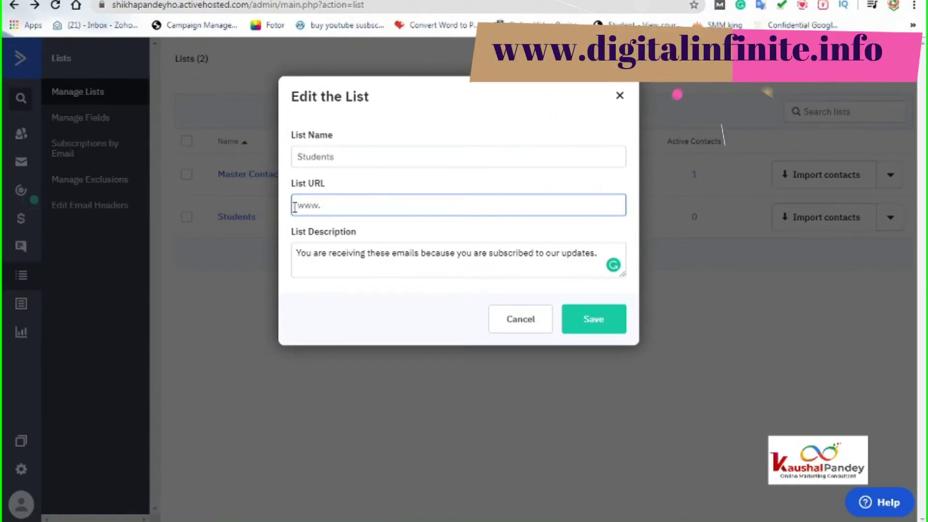
pyautogui.write('digitalinf')
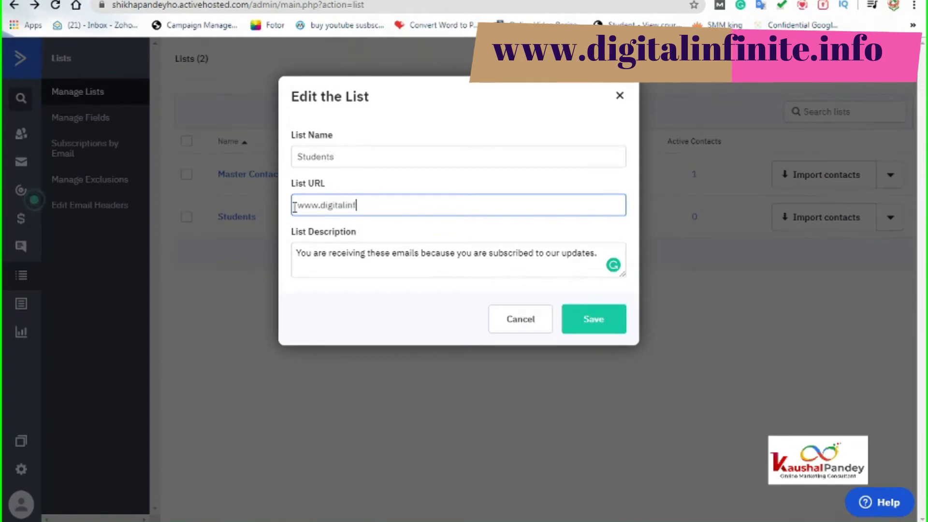
pyautogui.write('inite.info')
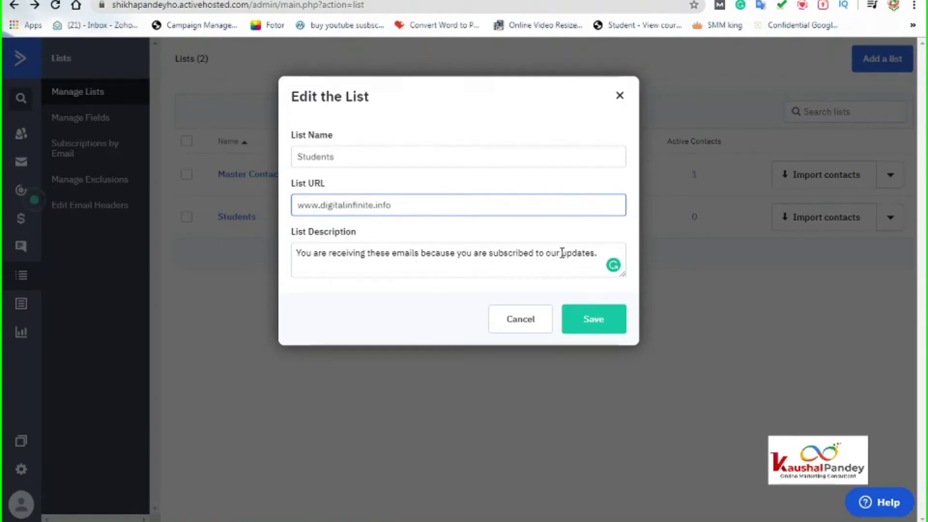
pyautogui.moveTo(562, 253); pyautogui.dragTo(616, 249)
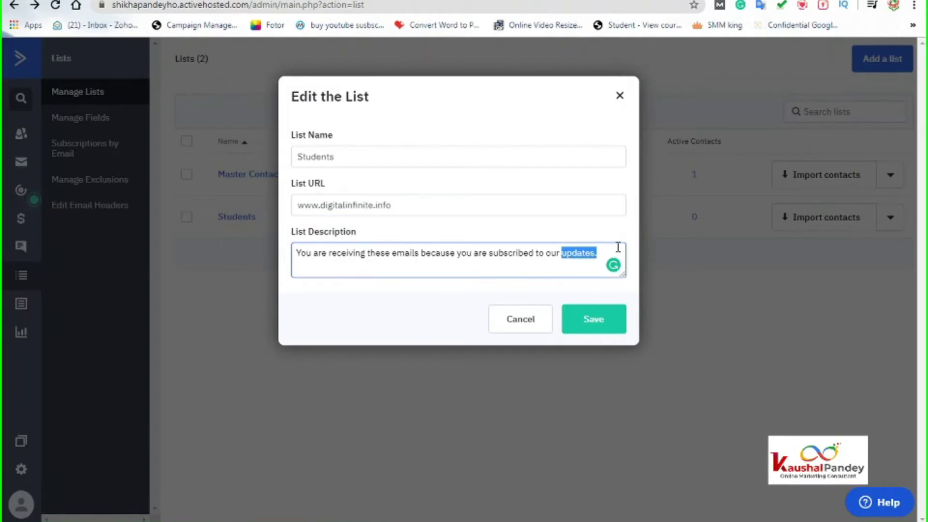
pyautogui.write('websiu')
pyautogui.write('t')
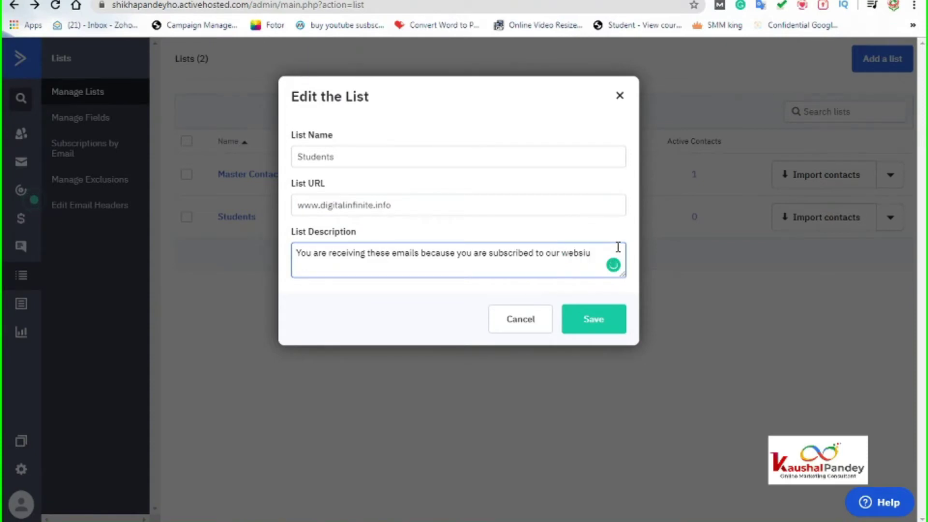
pyautogui.write('t')
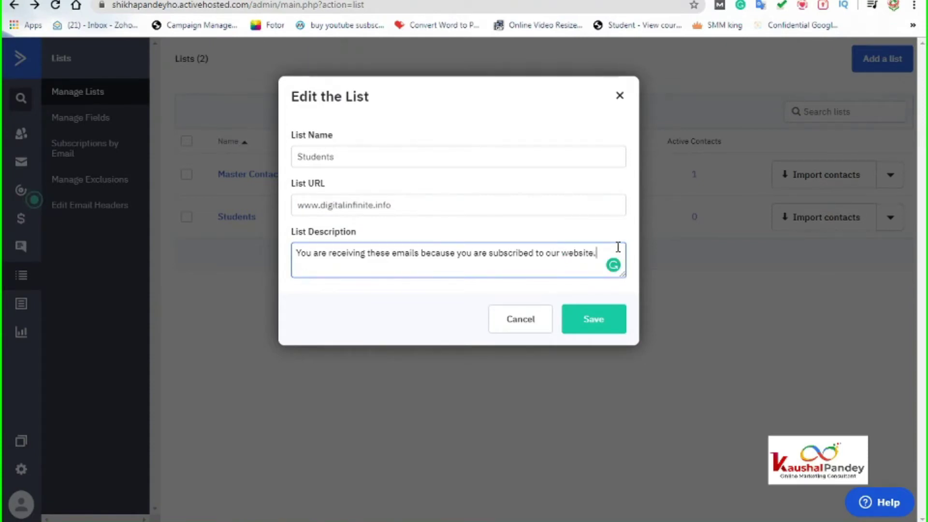
pyautogui.write('e.')
pyautogui.click(608, 321)
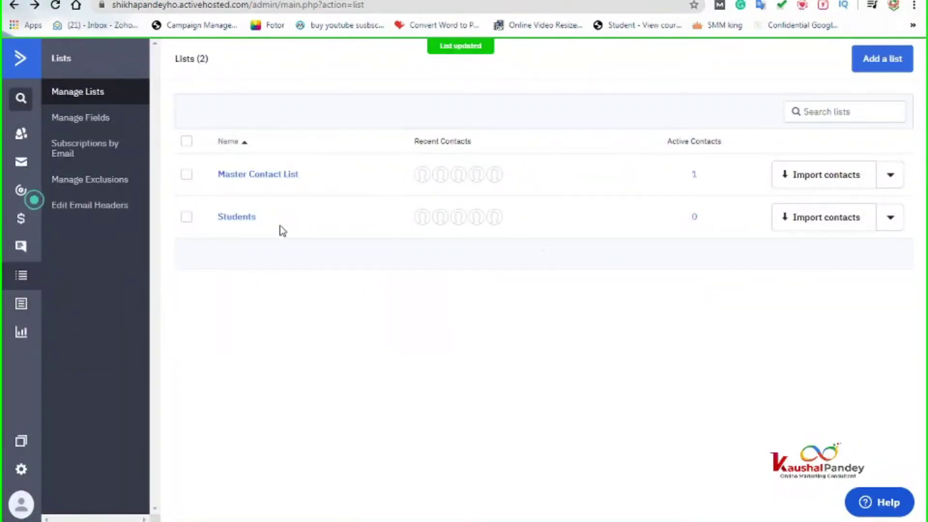
pyautogui.click(862, 65)
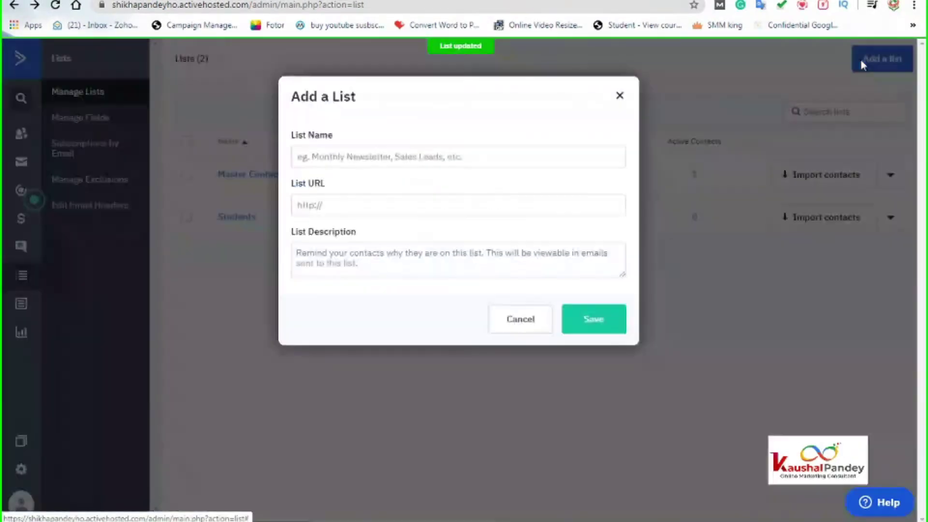
pyautogui.click(351, 159)
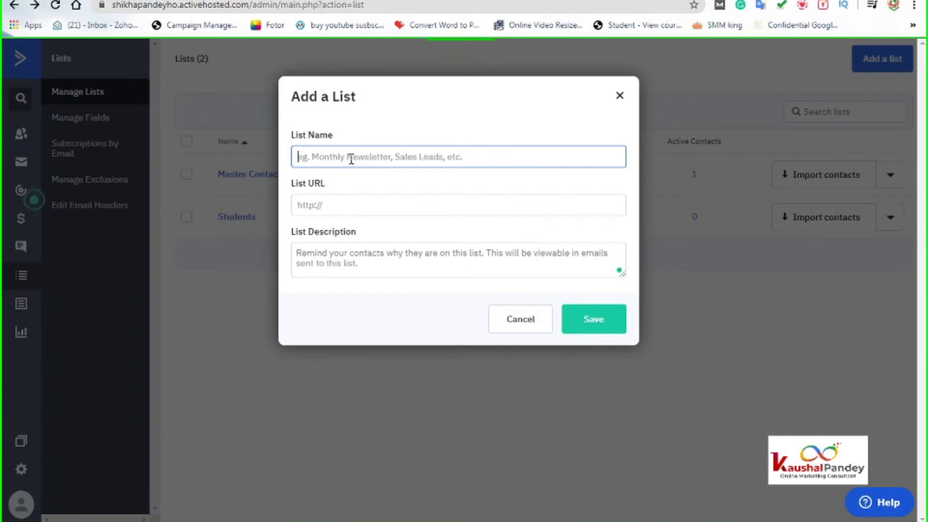
pyautogui.write('Busi')
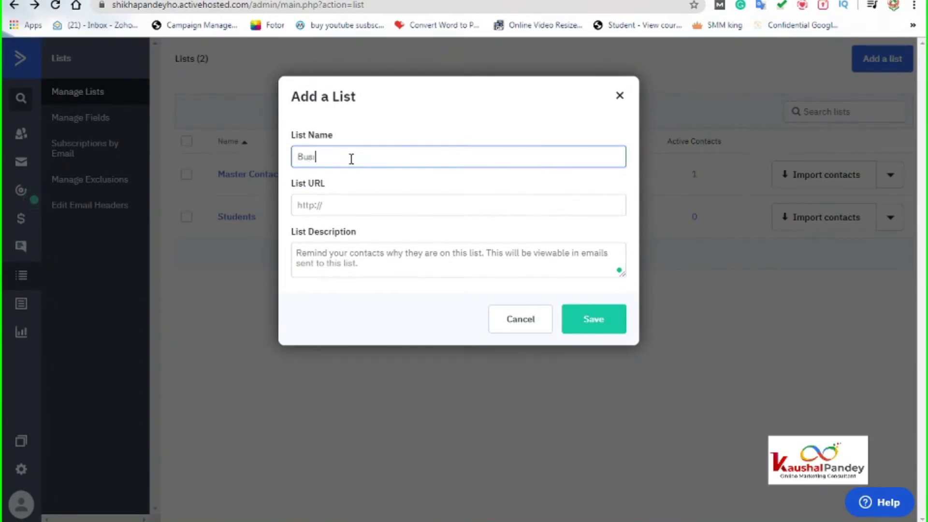
pyautogui.write('ness Owners')
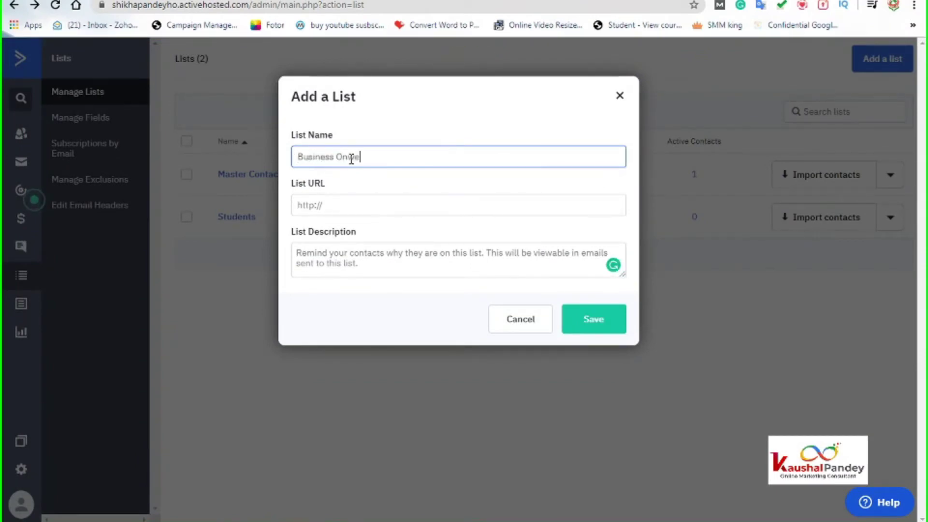
pyautogui.moveTo(373, 157); pyautogui.dragTo(337, 158)
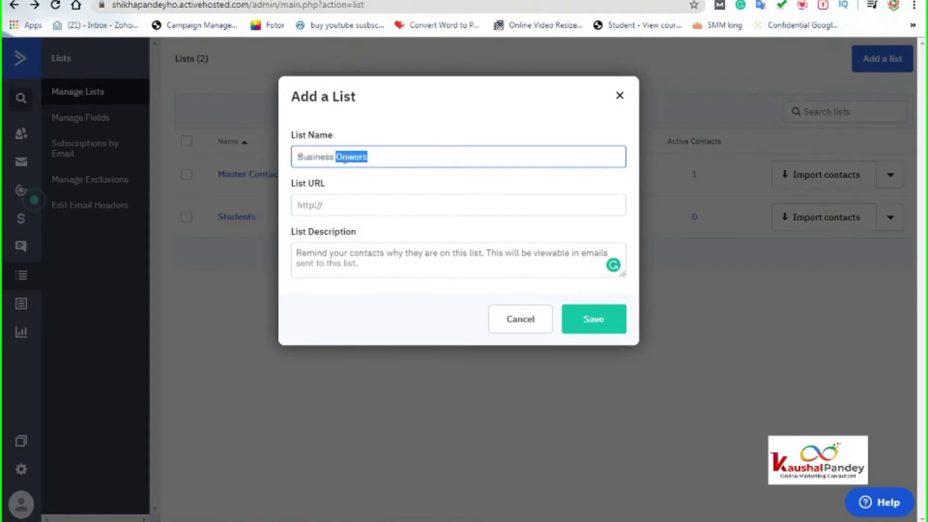
pyautogui.write('Owners')
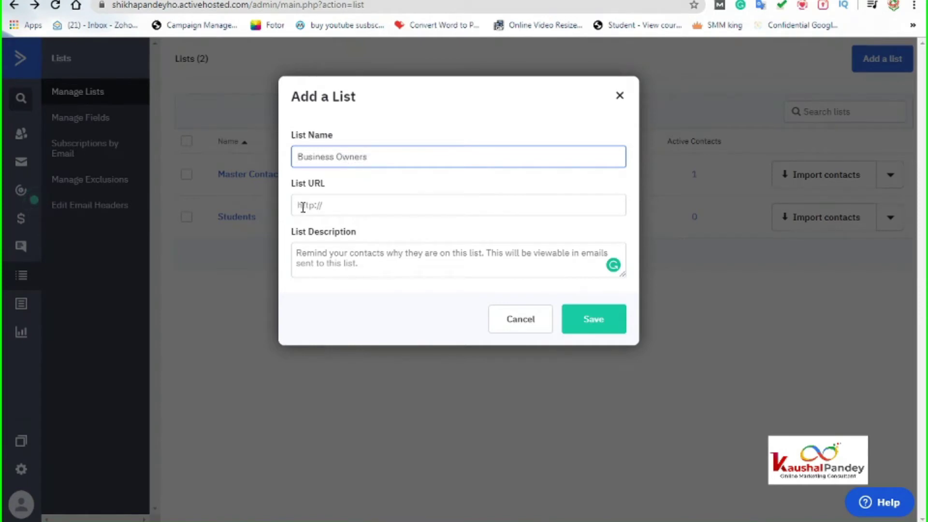
pyautogui.click(360, 203)
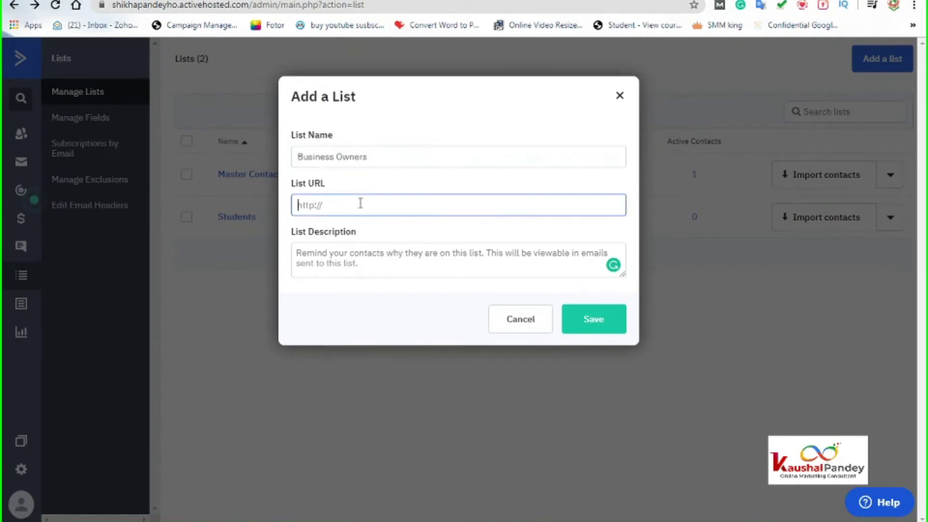
pyautogui.write('www.dig')
pyautogui.press('BackSpace')
pyautogui.press('BackSpace')
pyautogui.press('BackSpace')
pyautogui.press('BackSpace')
pyautogui.press('BackSpace')
pyautogui.press('BackSpace')
pyautogui.press('BackSpace')
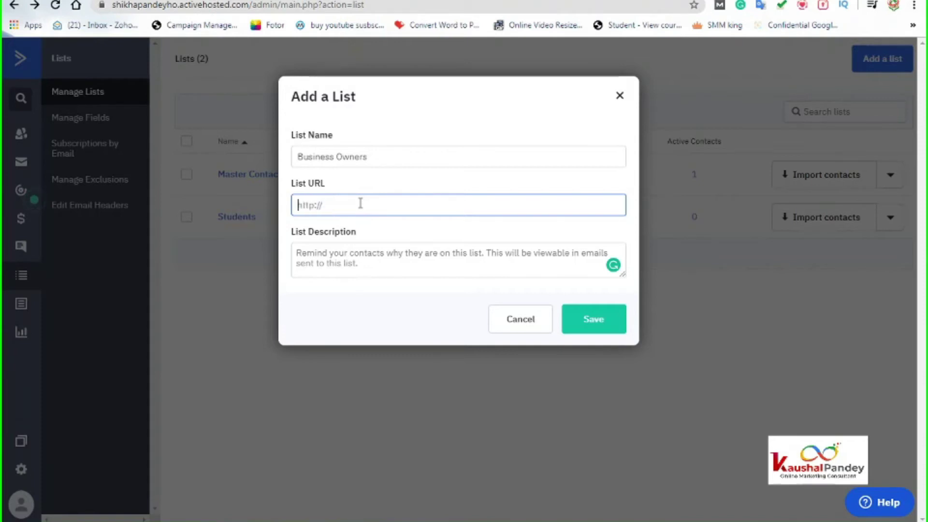
pyautogui.write('www.digitalinf')
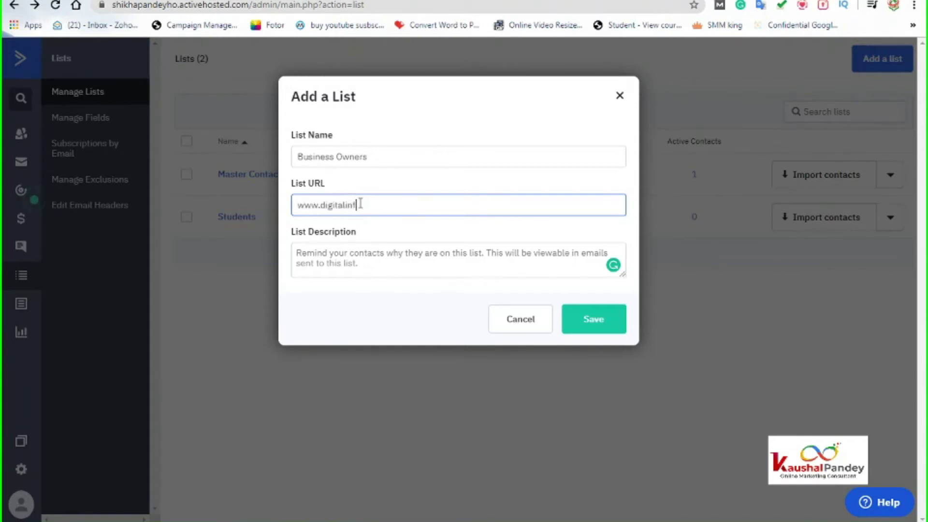
pyautogui.write('inite.info')
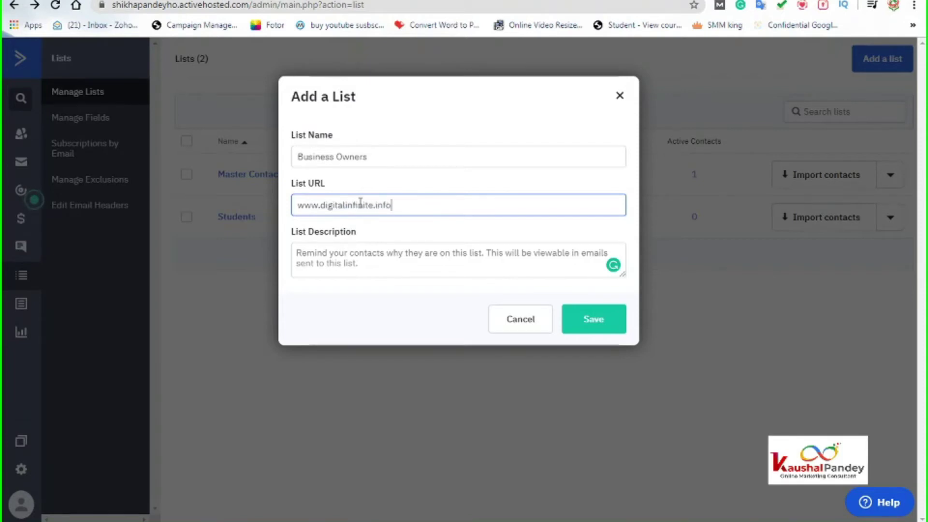
# Step: Write a description explaining why subscribers receive this mail, correcting receive, unsubscribe and don't
pyautogui.click(379, 269)
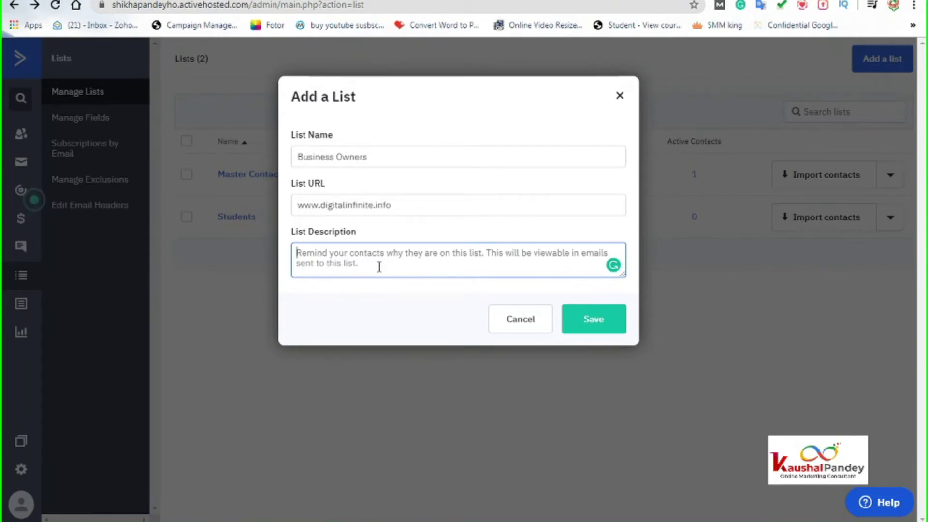
pyautogui.write('You')
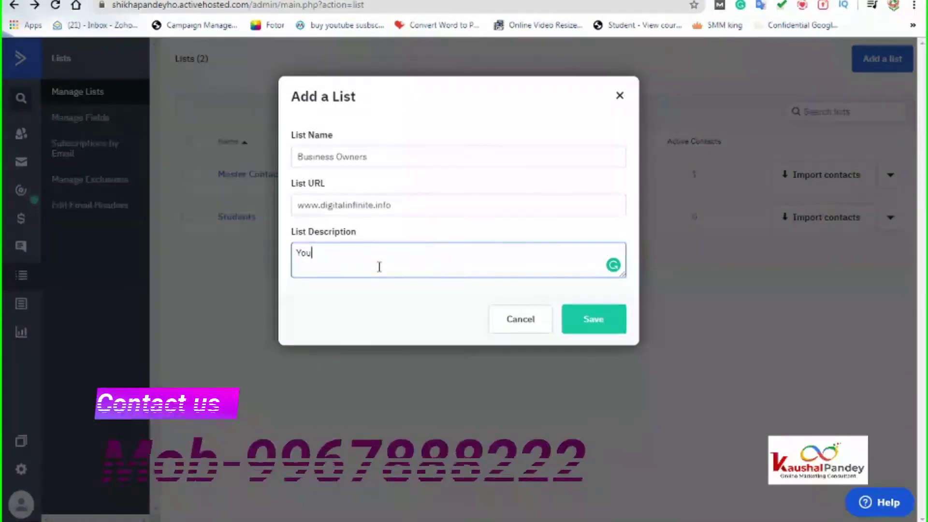
pyautogui.write(' have receive')
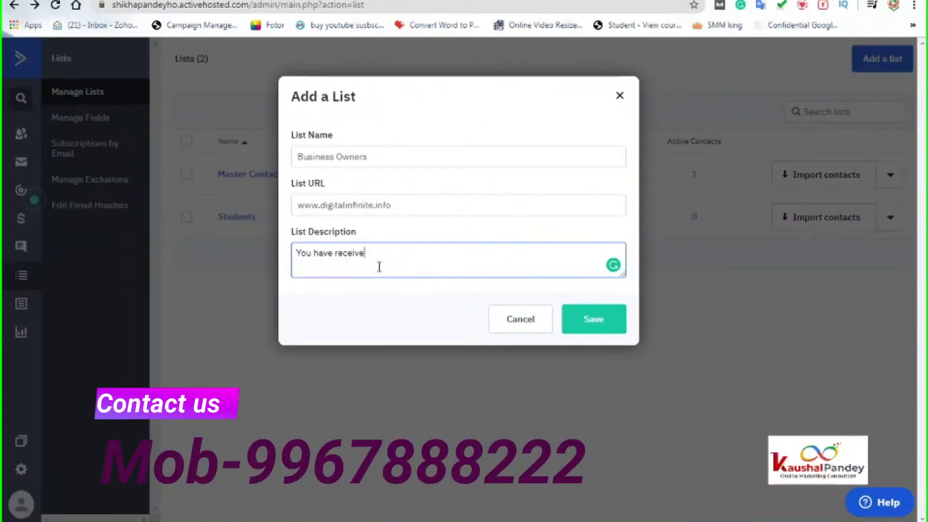
pyautogui.write('d theis')
pyautogui.press('BackSpace')
pyautogui.press('BackSpace')
pyautogui.press('BackSpace')
pyautogui.write('is')
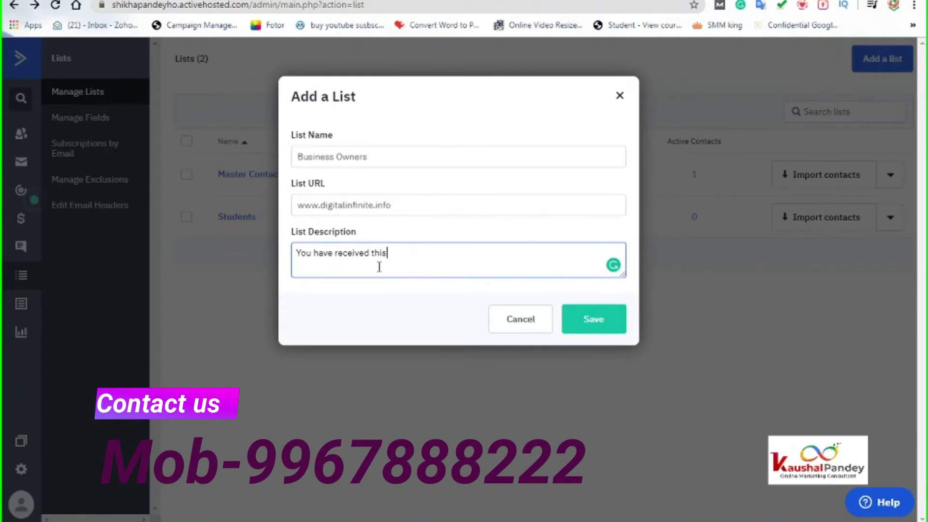
pyautogui.write(' mail because')
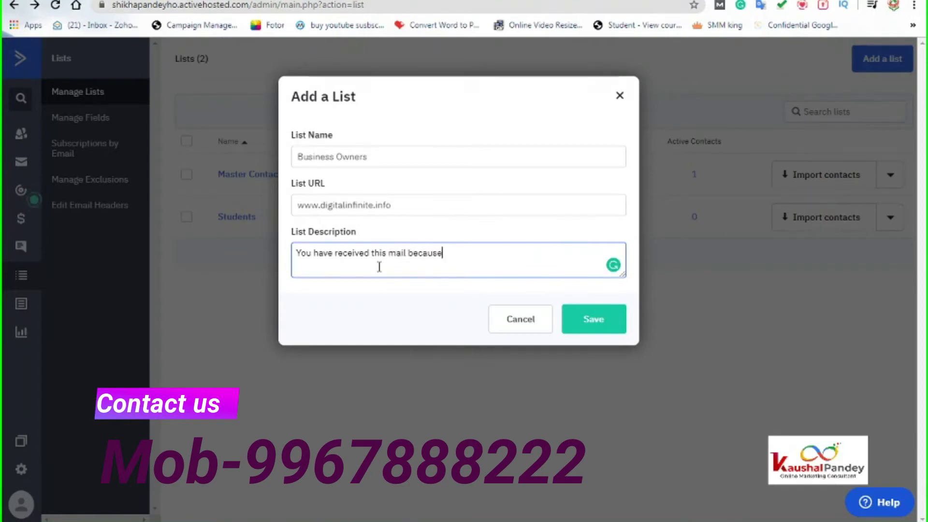
pyautogui.write(' you have s')
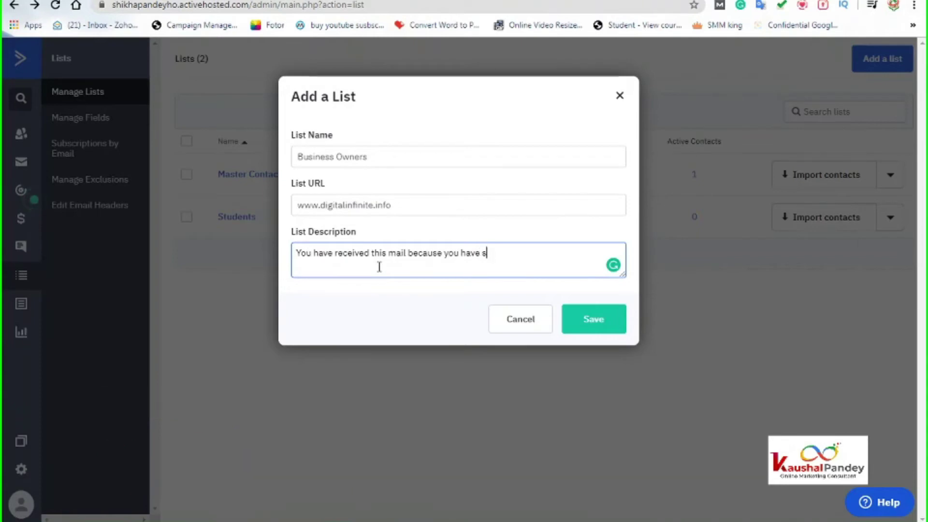
pyautogui.write('ubscribe')
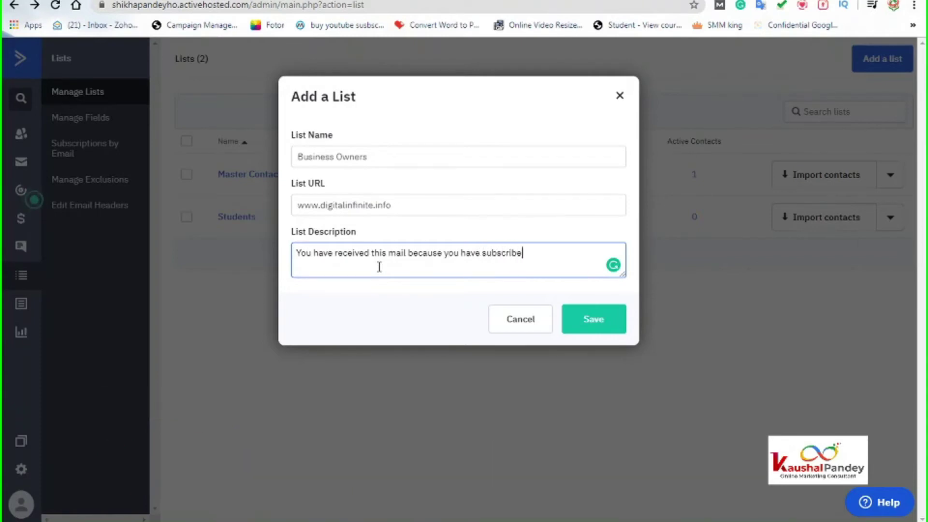
pyautogui.write('d to our')
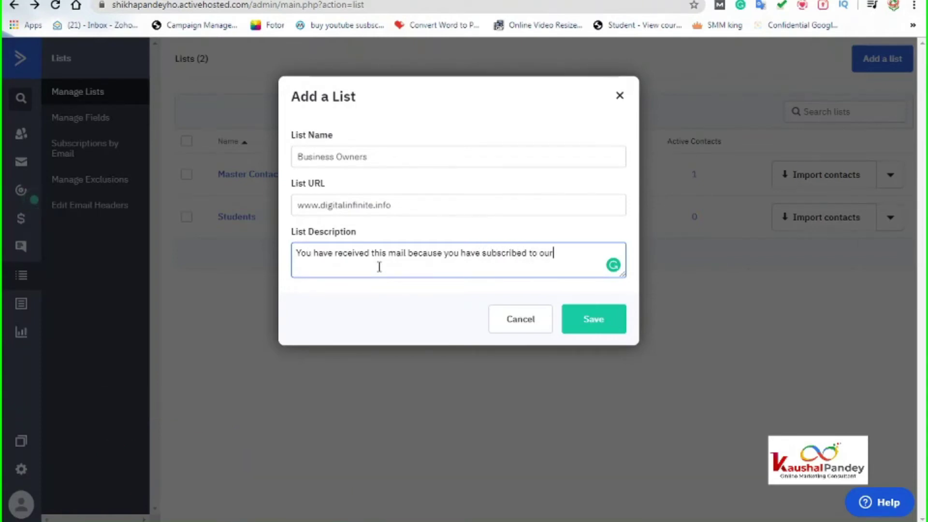
pyautogui.write(' website email list.')
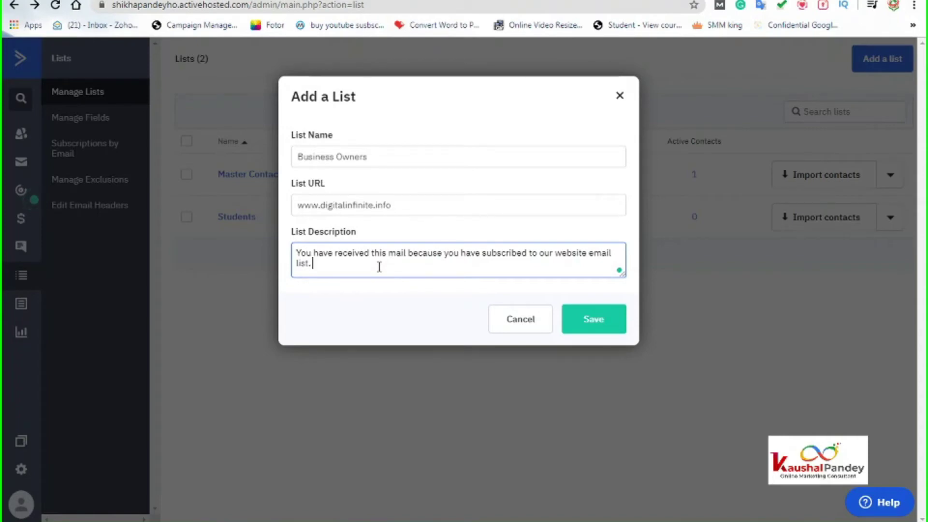
pyautogui.write(' if you d')
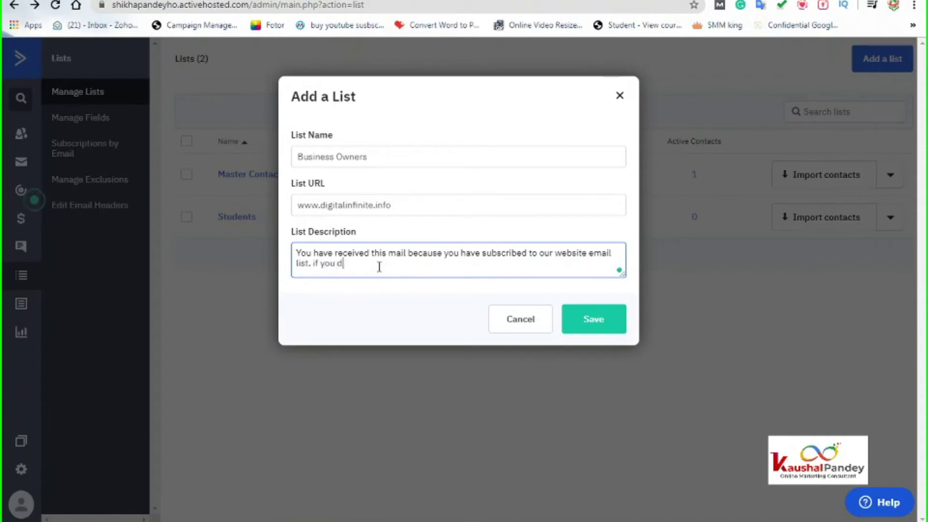
pyautogui.write('ont wish')
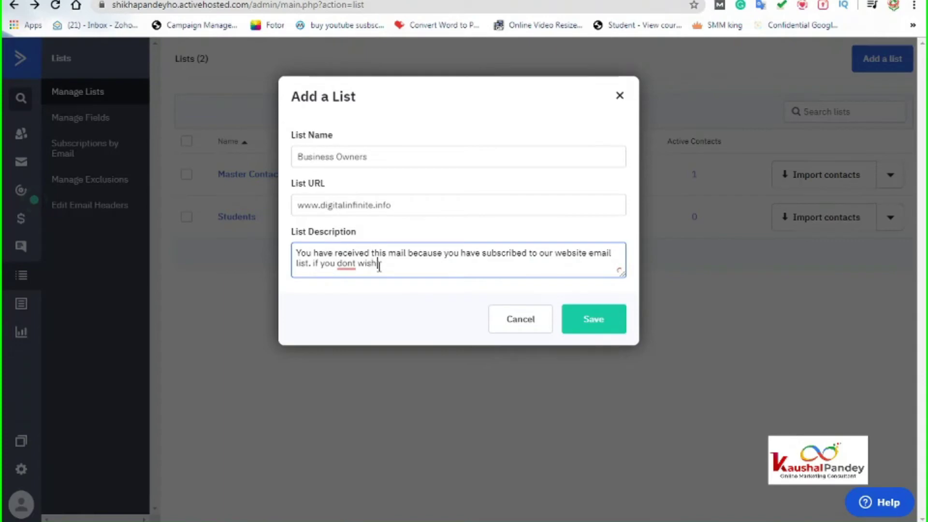
pyautogui.write(' to rreceive')
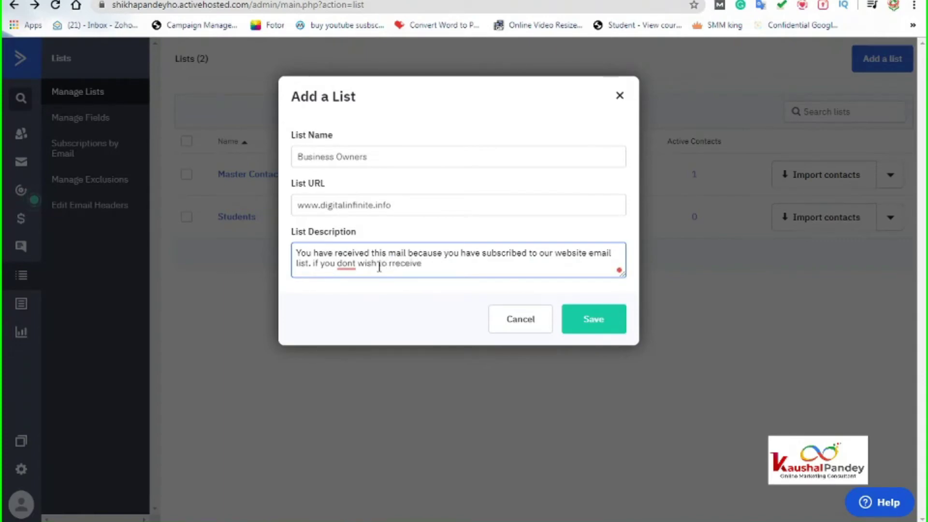
pyautogui.write('dthis mail')
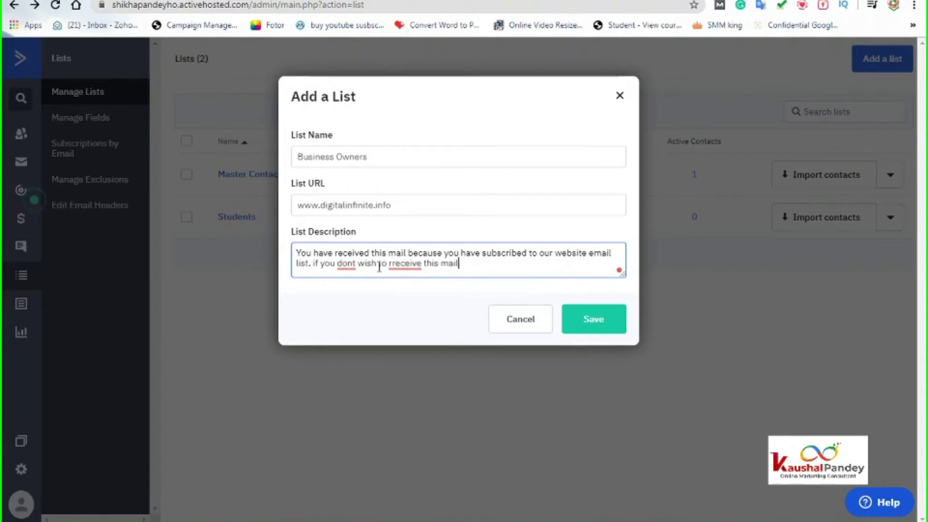
pyautogui.write('. kindly un subsc')
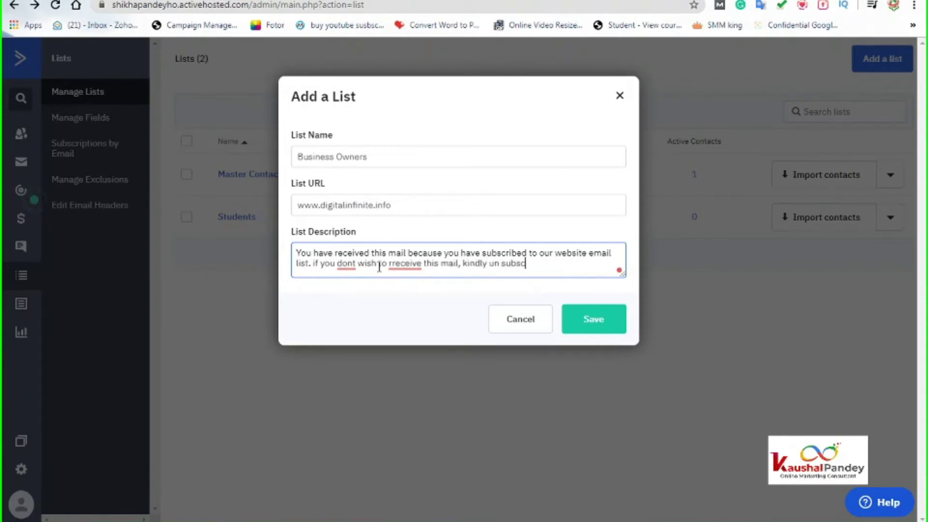
pyautogui.write('ribe it.')
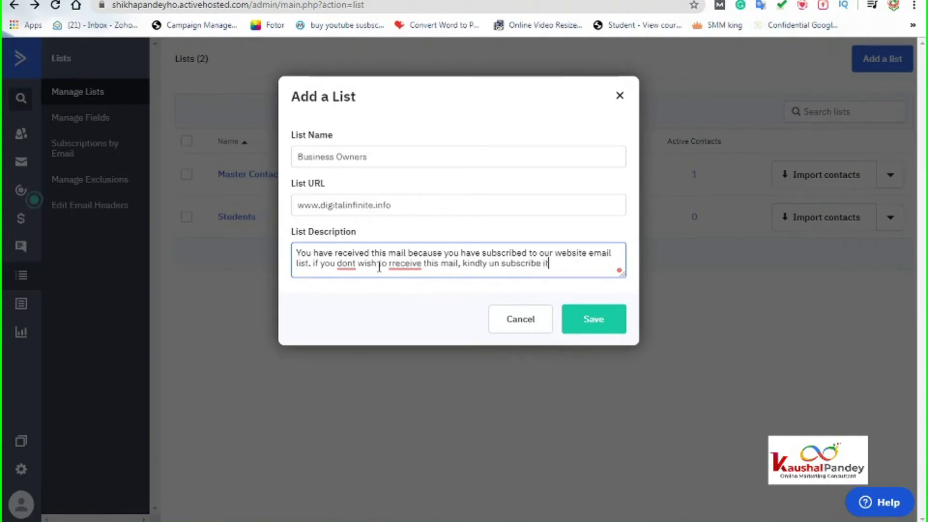
pyautogui.moveTo(411, 263)
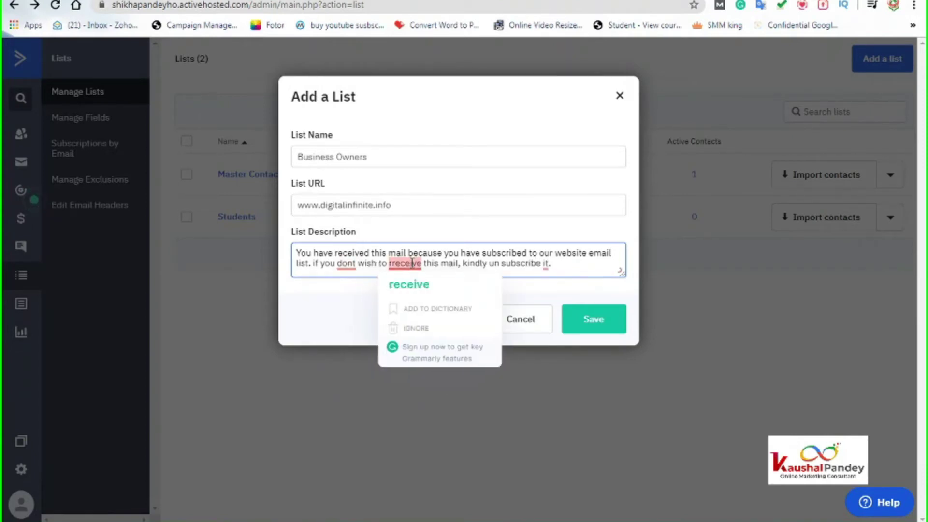
pyautogui.click(411, 285)
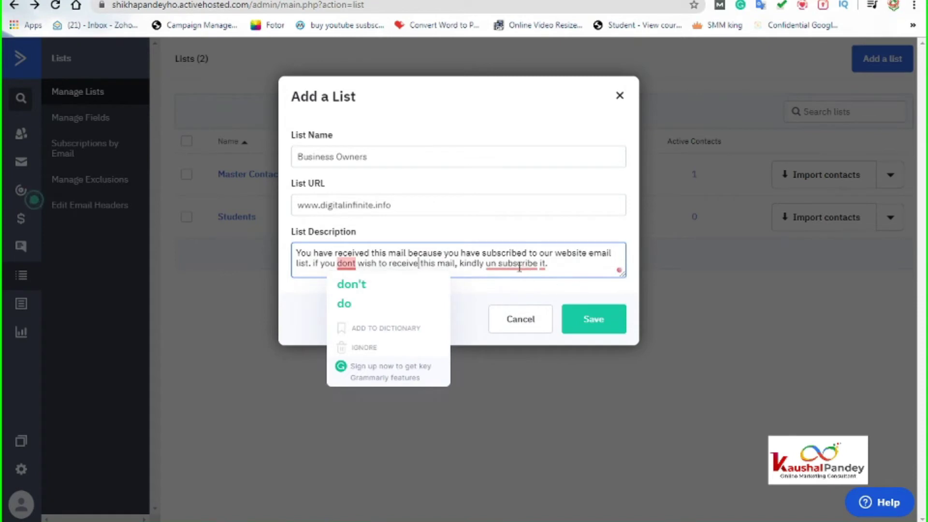
pyautogui.moveTo(519, 265)
pyautogui.click(521, 302)
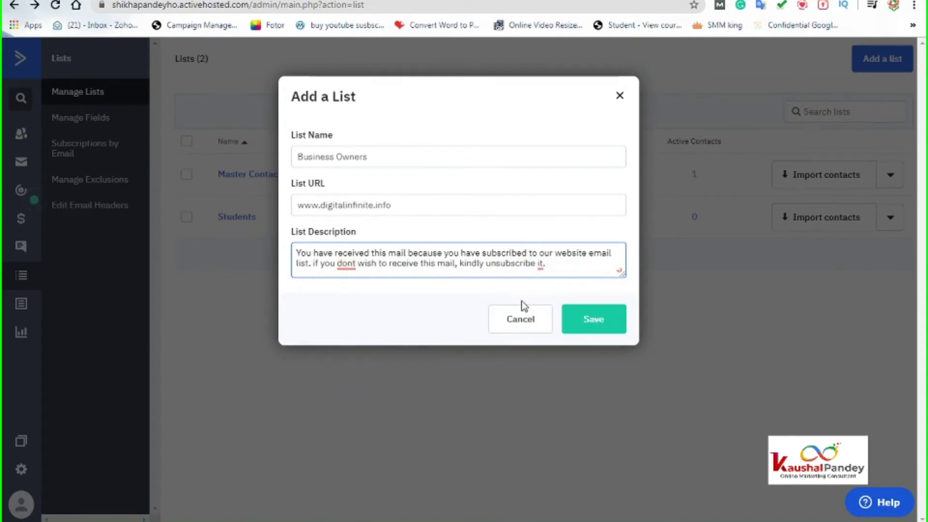
pyautogui.moveTo(344, 263)
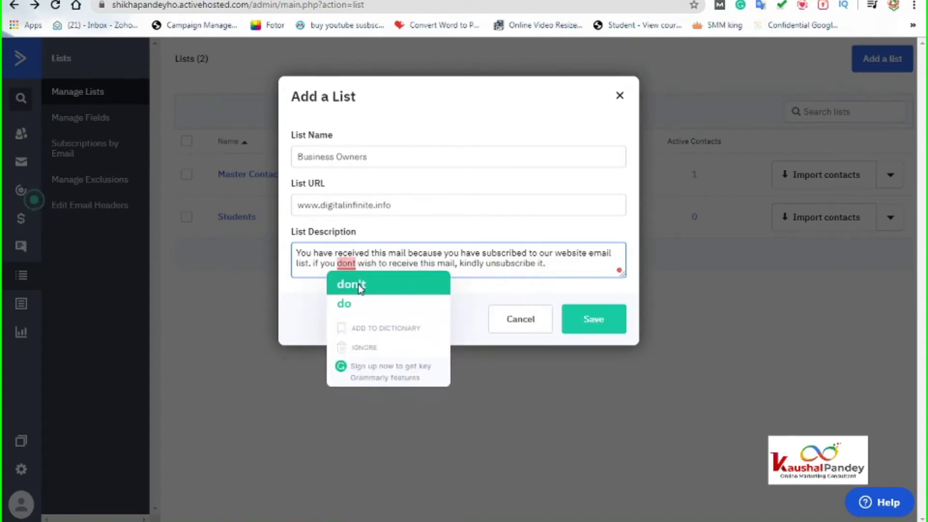
pyautogui.click(343, 285)
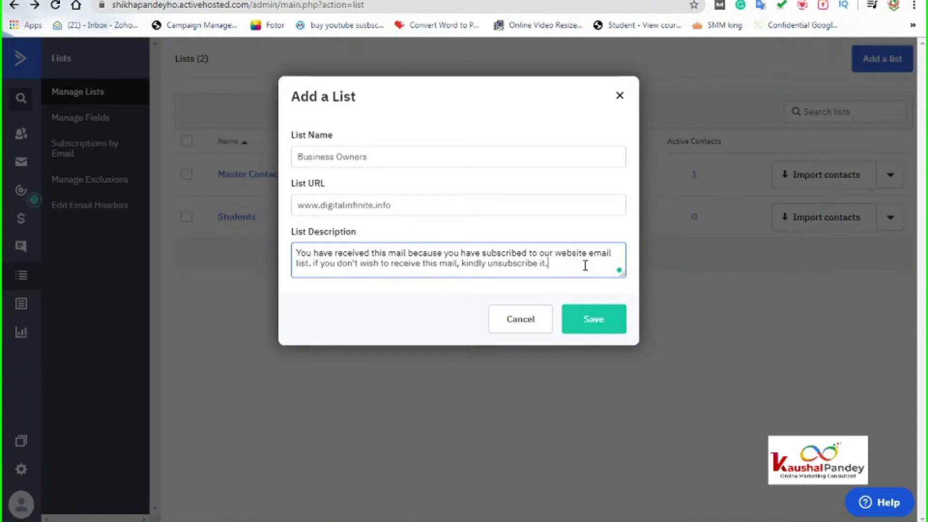
# Step: Save the Business Owners list, then go from the dashboard to the Contacts page
pyautogui.click(593, 323)
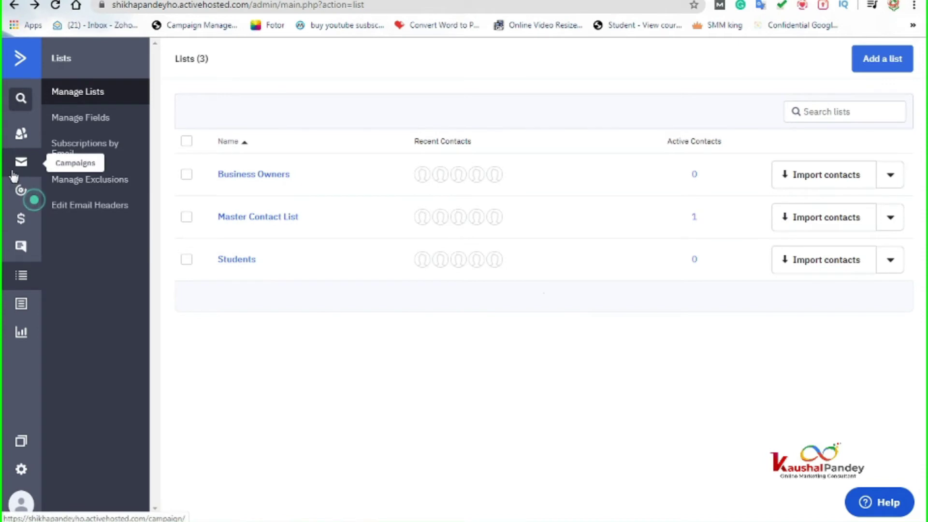
pyautogui.click(18, 69)
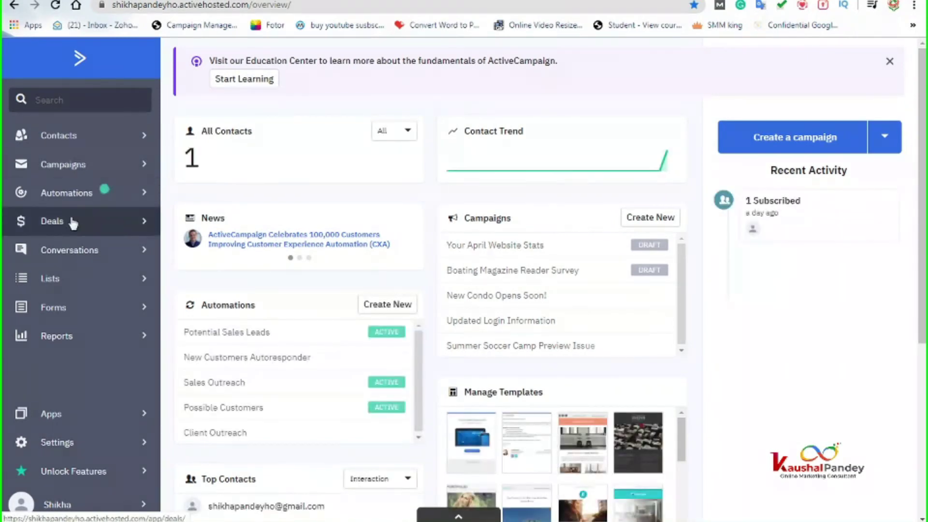
pyautogui.click(66, 139)
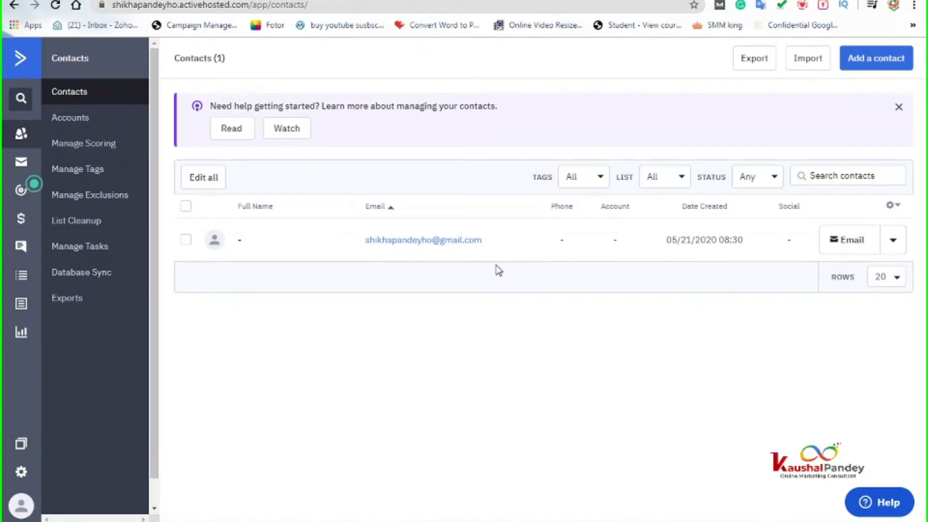
pyautogui.click(886, 58)
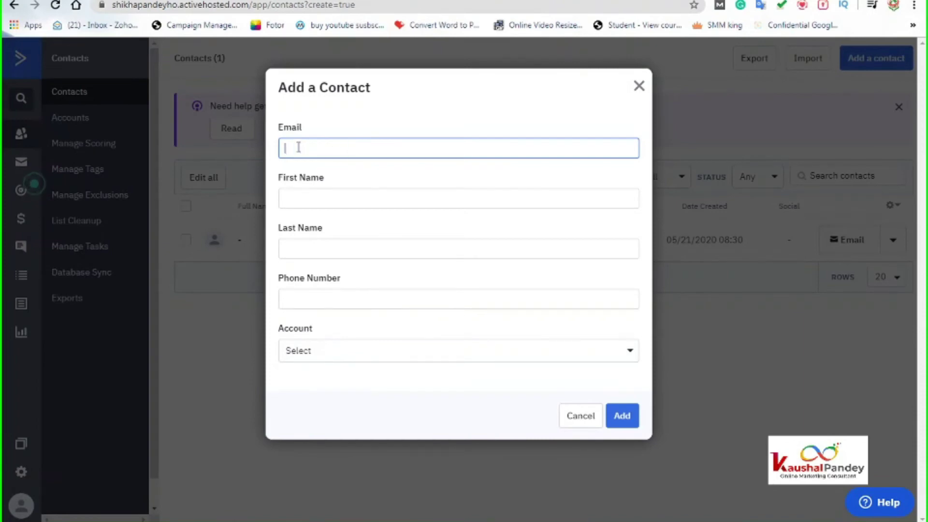
pyautogui.click(317, 199)
pyautogui.click(305, 250)
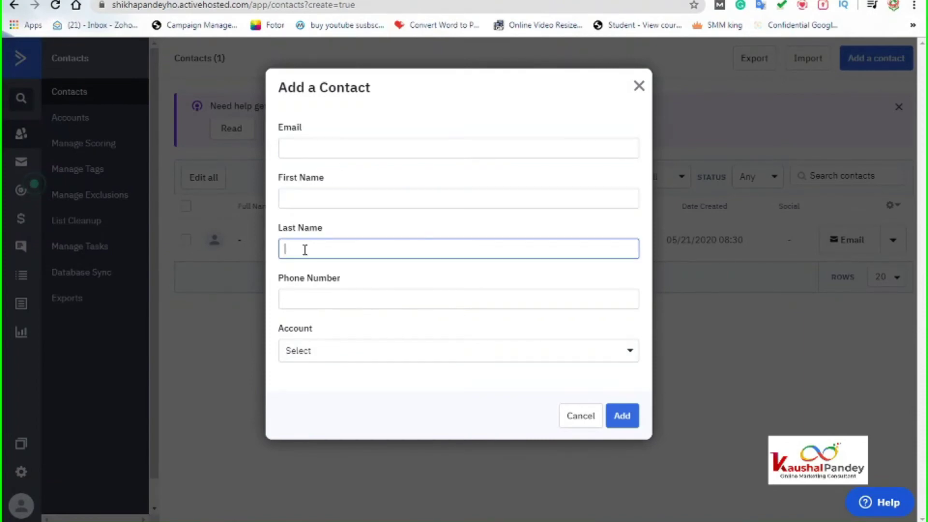
pyautogui.click(311, 304)
pyautogui.click(331, 357)
pyautogui.click(332, 356)
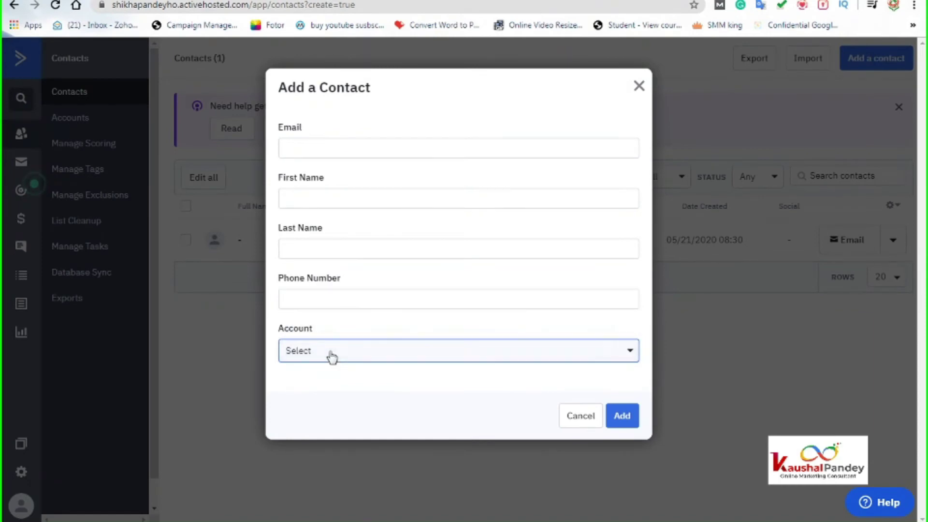
pyautogui.click(355, 352)
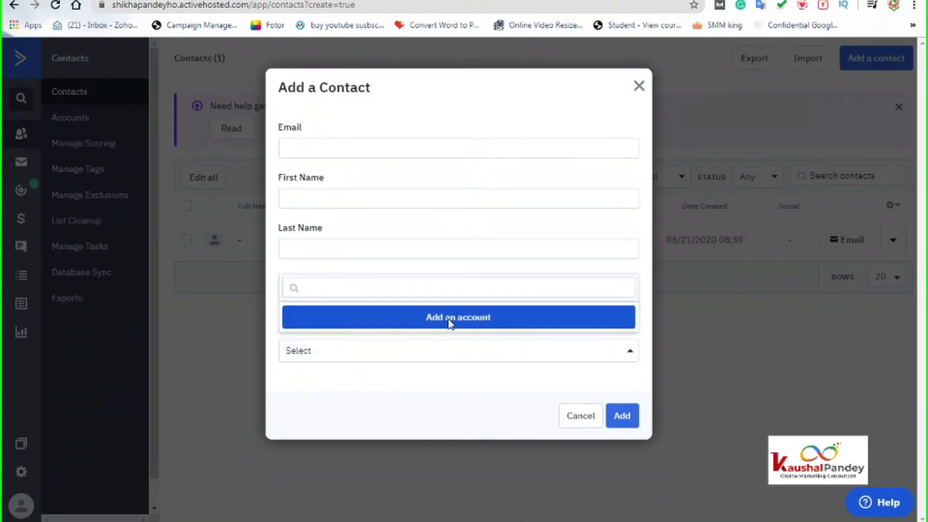
pyautogui.click(453, 323)
pyautogui.click(367, 281)
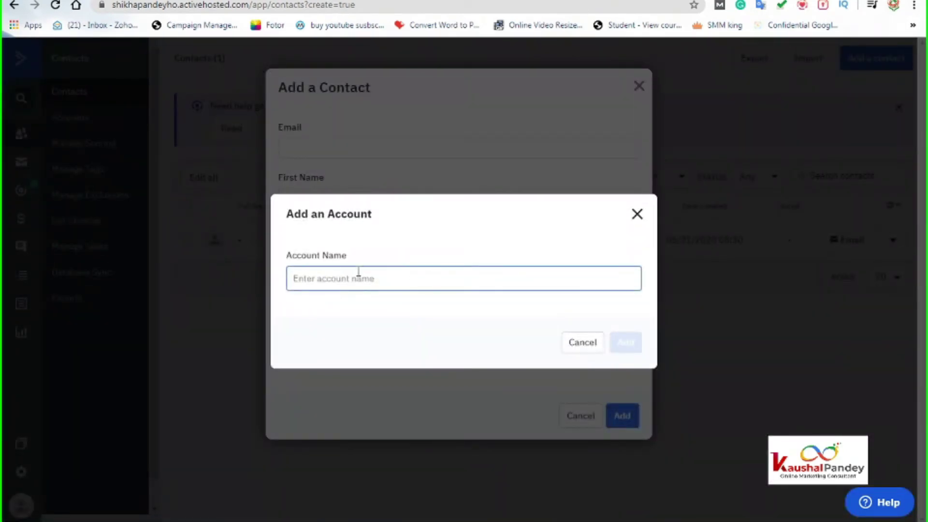
pyautogui.click(637, 214)
pyautogui.click(638, 87)
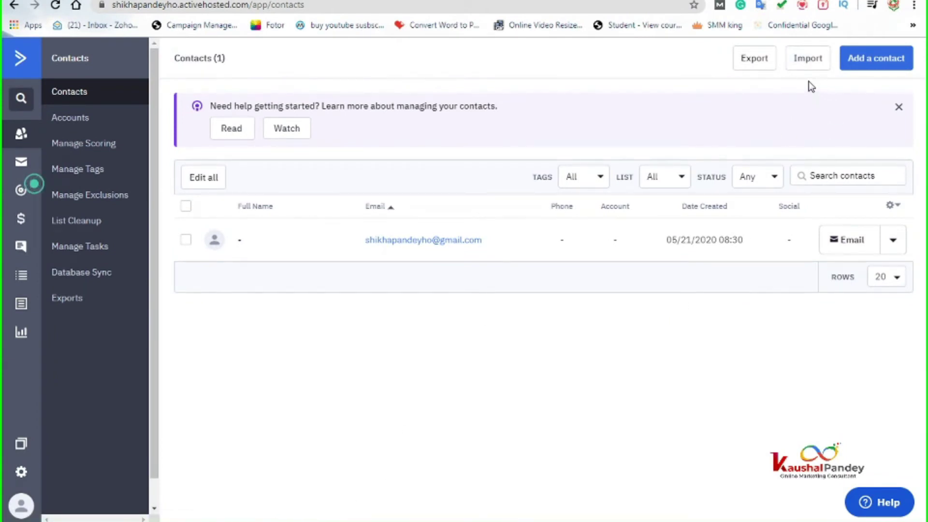
# Step: Open the Import Contacts page, then launch Excel 2007 with a blank workbook
pyautogui.click(805, 59)
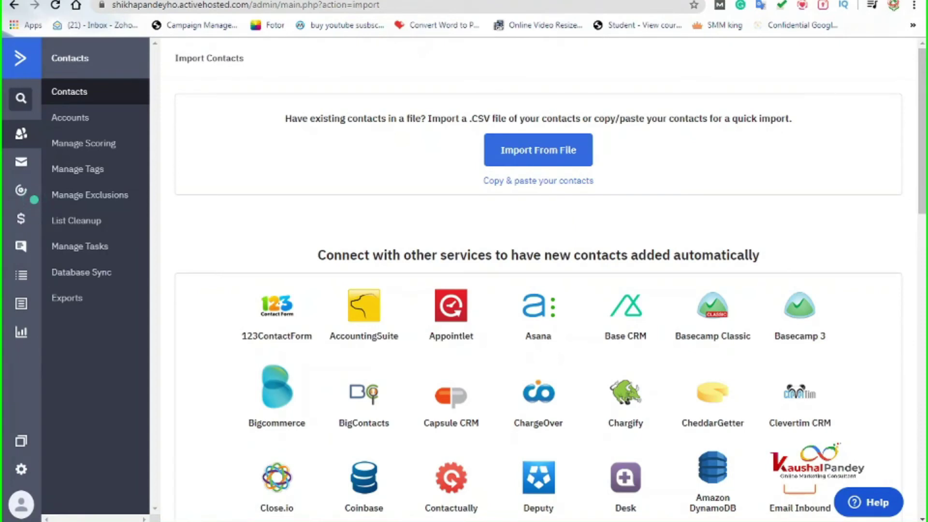
pyautogui.moveTo(303, 515)
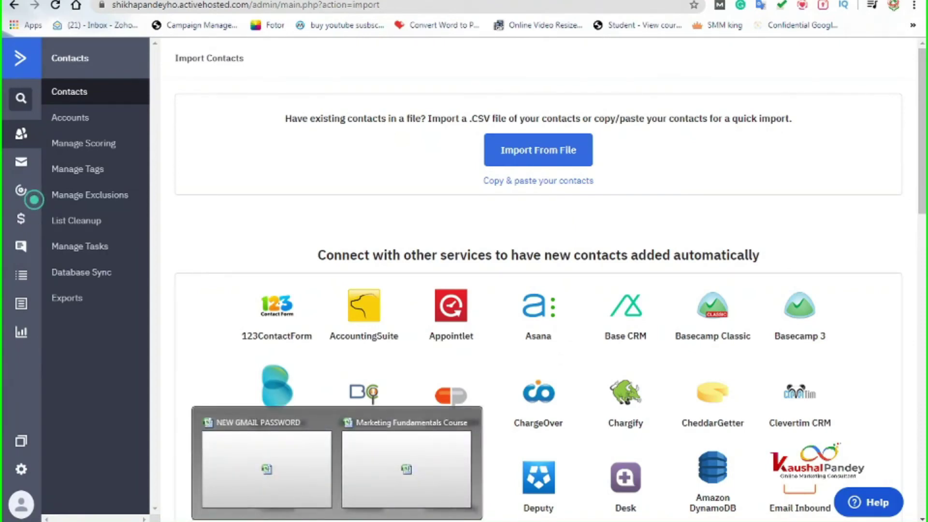
pyautogui.press('super')
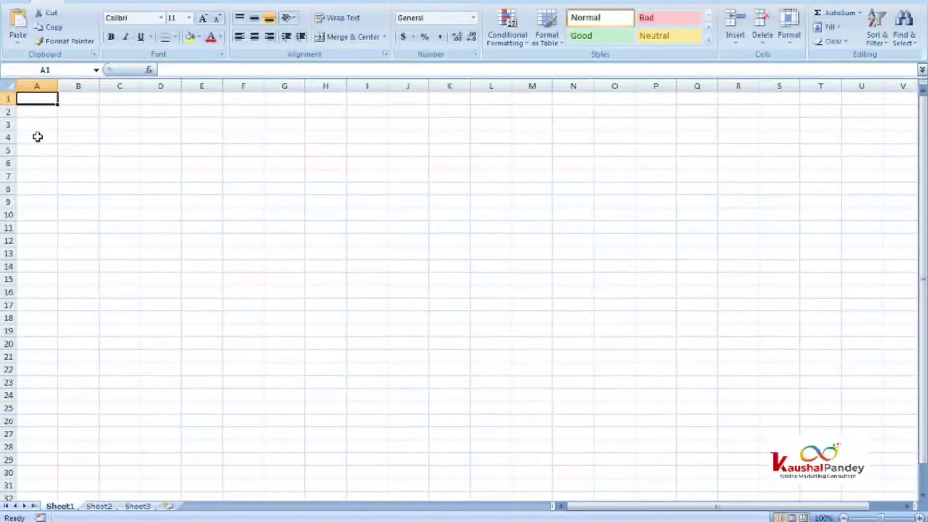
pyautogui.click(37, 136)
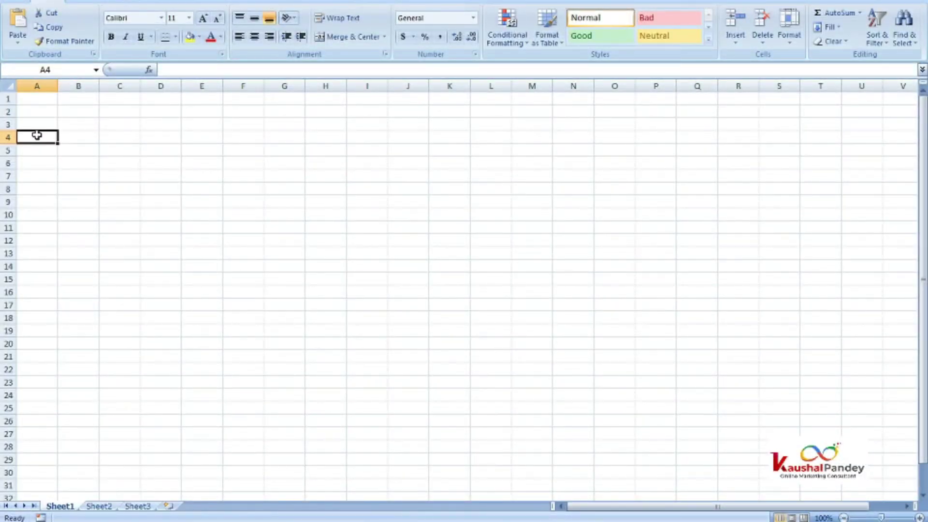
# Step: Enter headers Name, email id and phone number in row 4, dismissing the out-of-memory warning
pyautogui.write('Name')
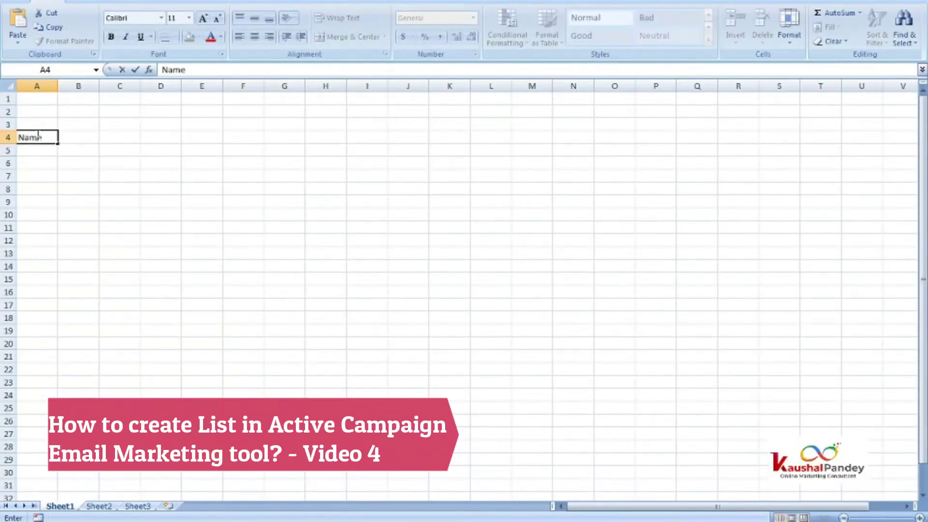
pyautogui.click(465, 298)
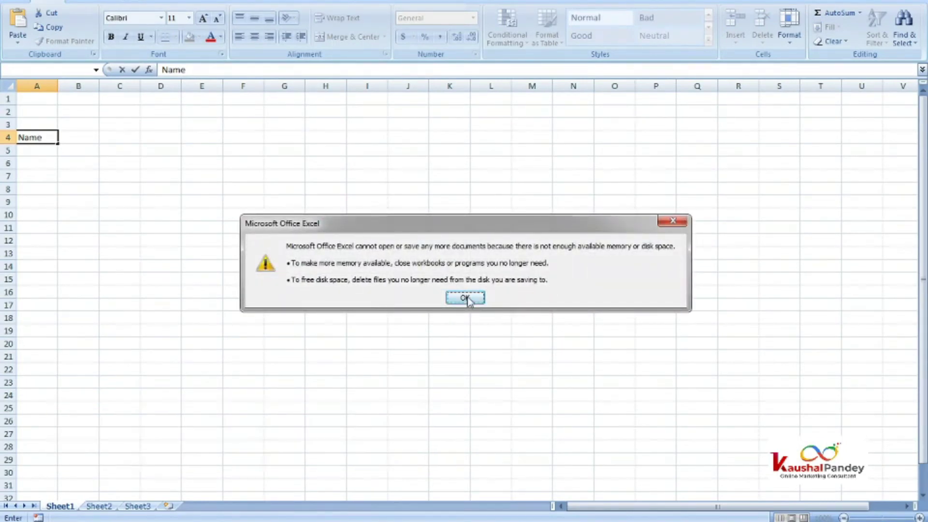
pyautogui.write('email id')
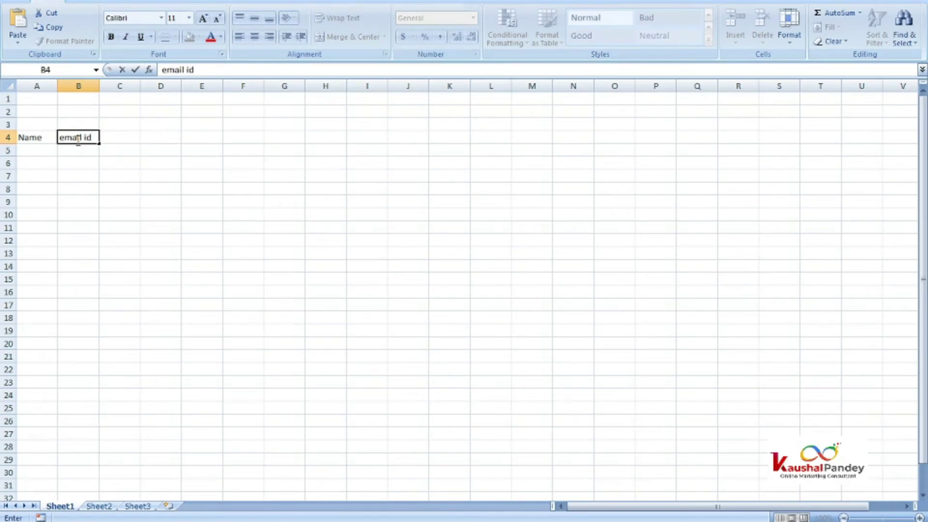
pyautogui.press('Tab')
pyautogui.write('pho')
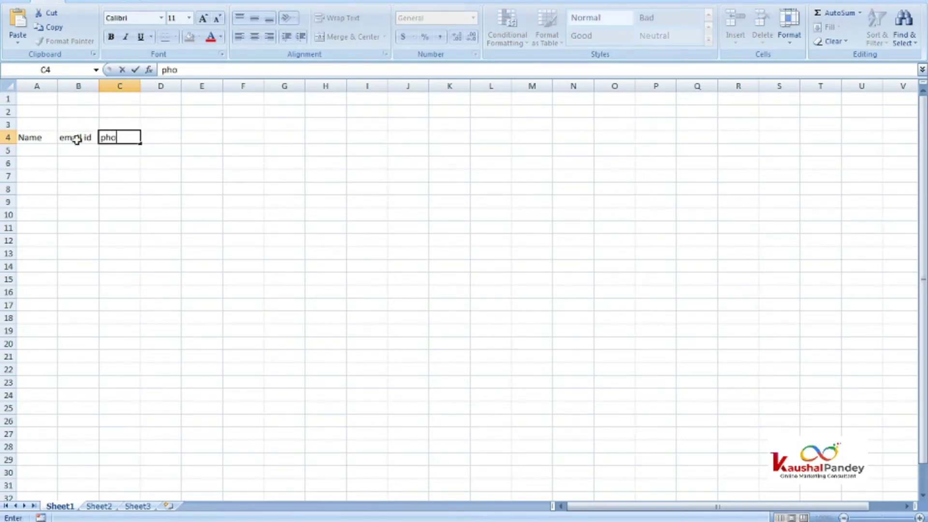
pyautogui.write('ne number')
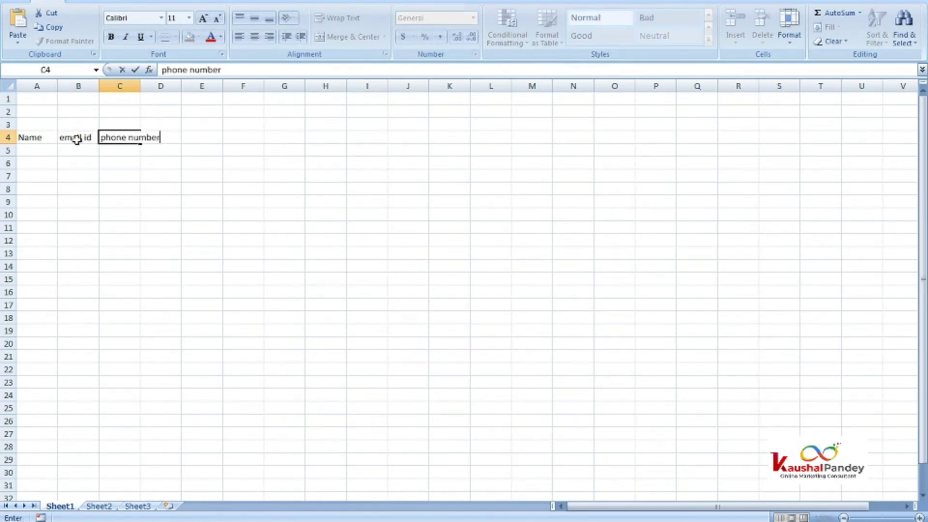
pyautogui.press('Left')
pyautogui.press('Left')
pyautogui.press('Down')
pyautogui.press('Down')
pyautogui.press('Down')
pyautogui.press('Down')
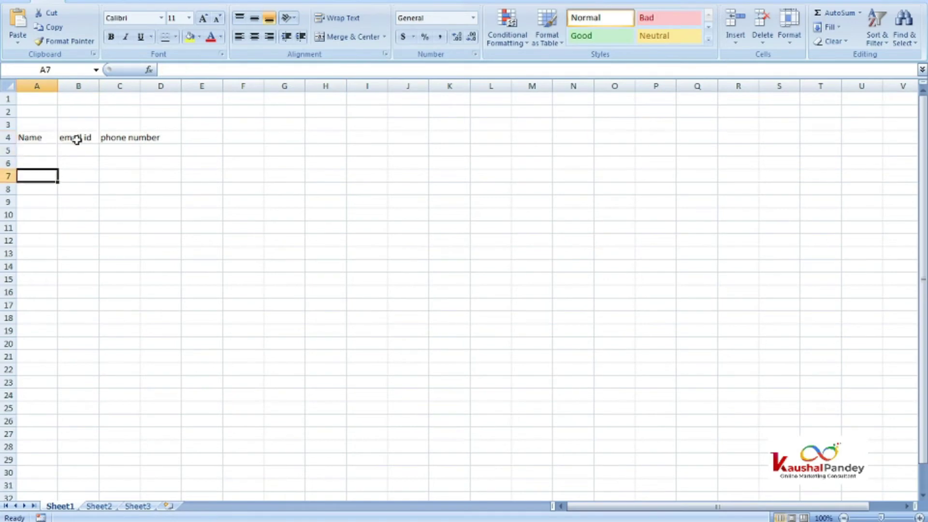
# Step: Move the header row A4:D4 up into row 1
pyautogui.click(46, 136)
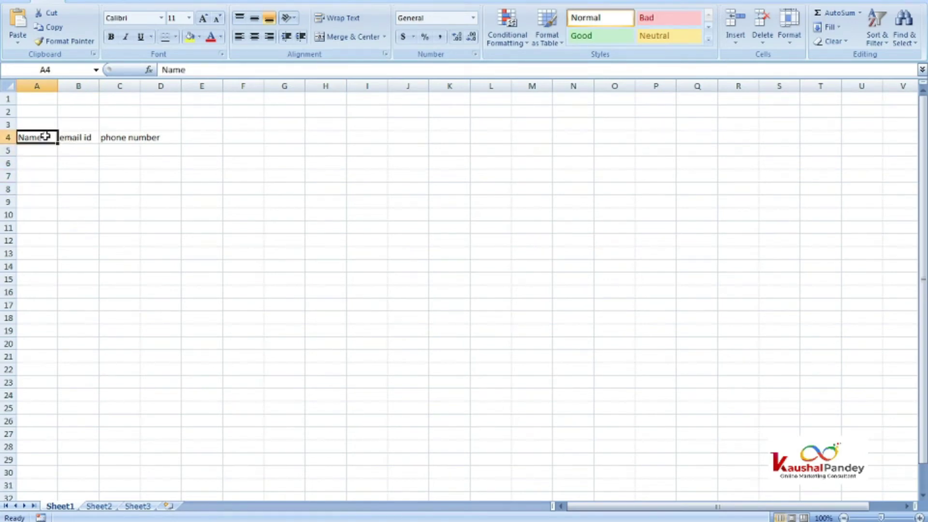
pyautogui.hotkey('shift', 'Right')
pyautogui.hotkey('shift', 'Right')
pyautogui.hotkey('shift', 'Right')
pyautogui.hotkey('ctrl', 'c')
pyautogui.press('Up')
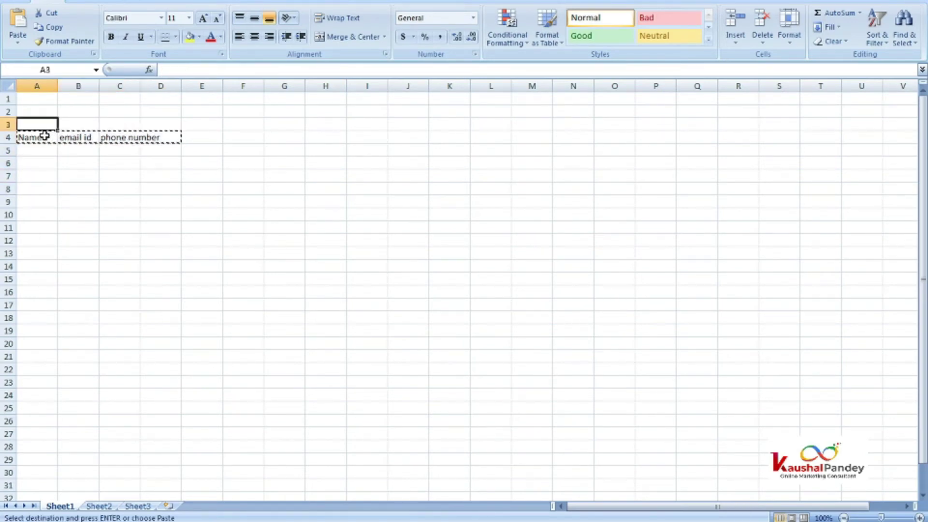
pyautogui.press('Escape')
pyautogui.press('Down')
pyautogui.hotkey('shift', 'Right')
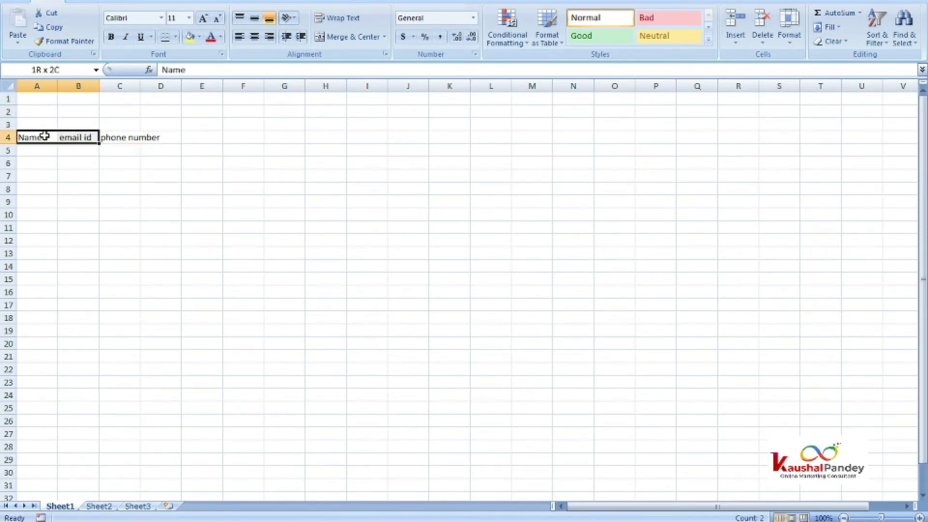
pyautogui.hotkey('shift', 'Right')
pyautogui.hotkey('shift', 'Right')
pyautogui.hotkey('ctrl', 'c')
pyautogui.hotkey('ctrl', 'Home')
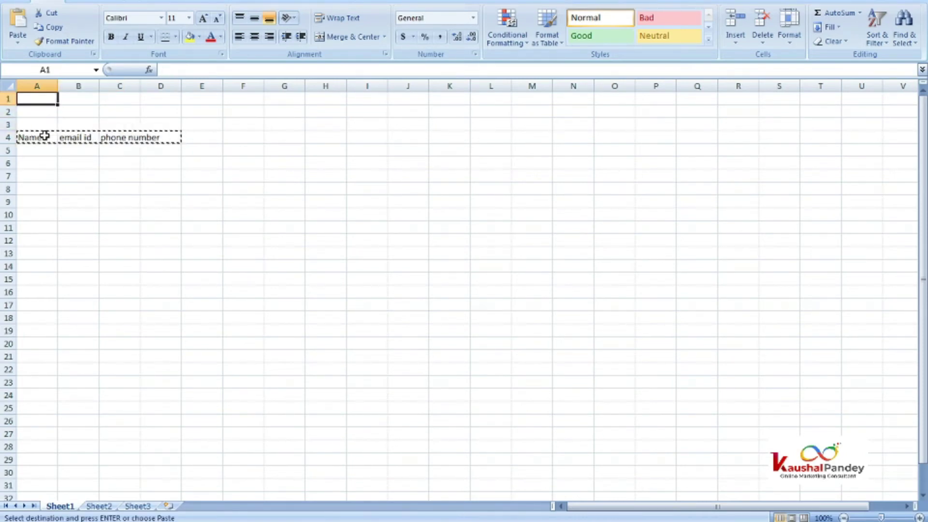
pyautogui.hotkey('ctrl', 'v')
pyautogui.press('Down')
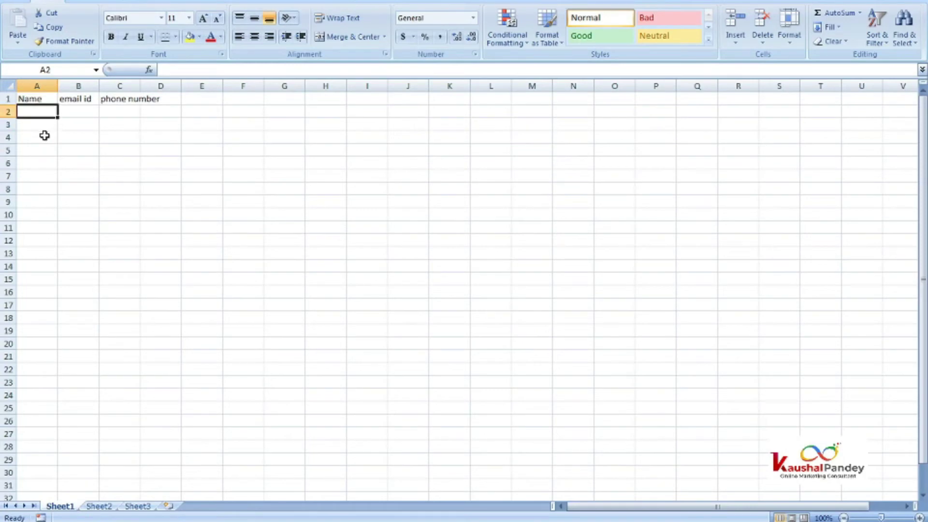
# Step: Enter the first contact's name, e-mail address and phone number in row 2
pyautogui.write('Na')
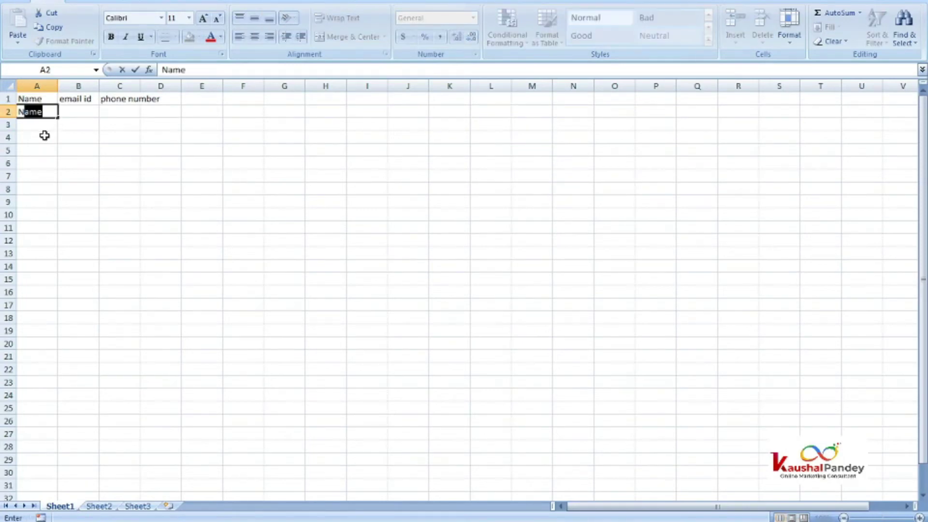
pyautogui.write('Manoj')
pyautogui.press('Tab')
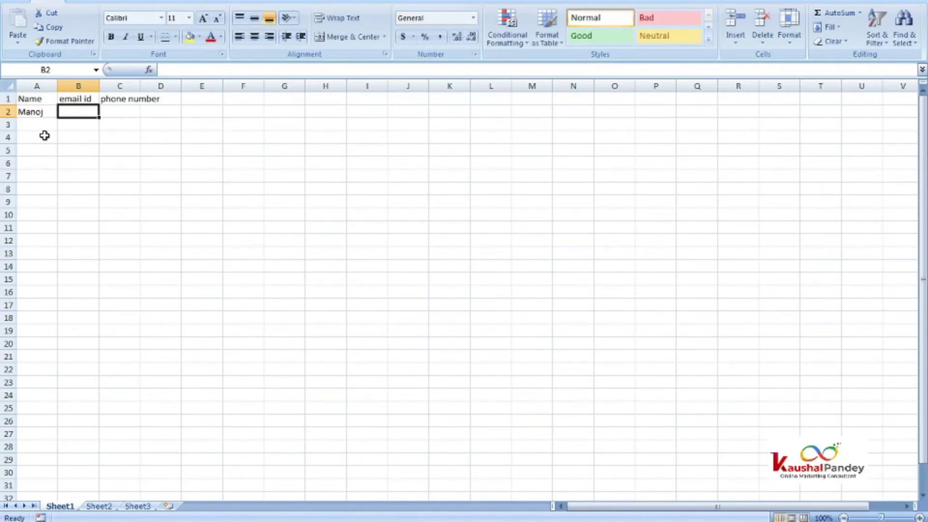
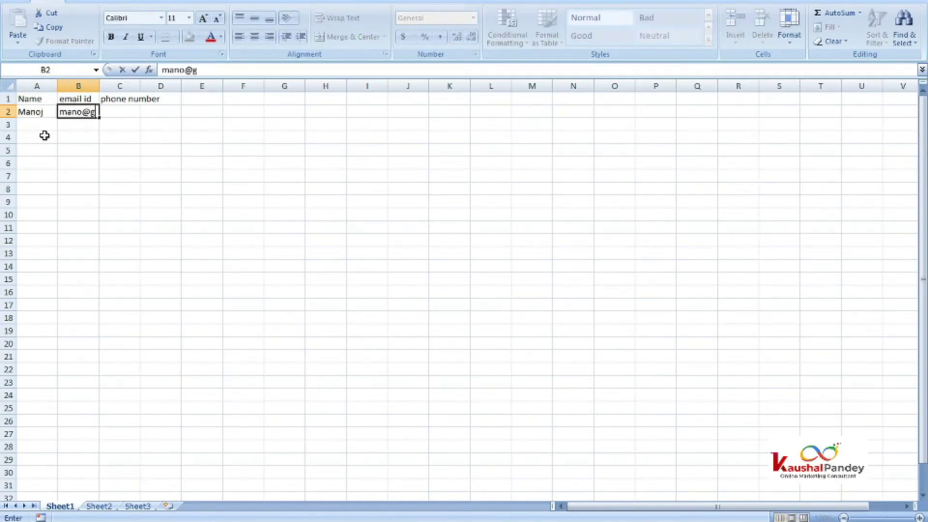
pyautogui.press('Tab')
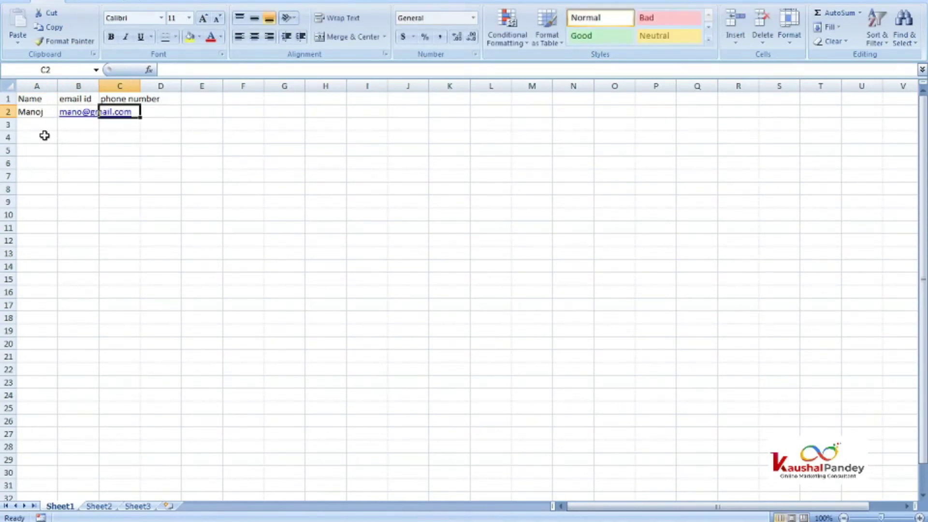
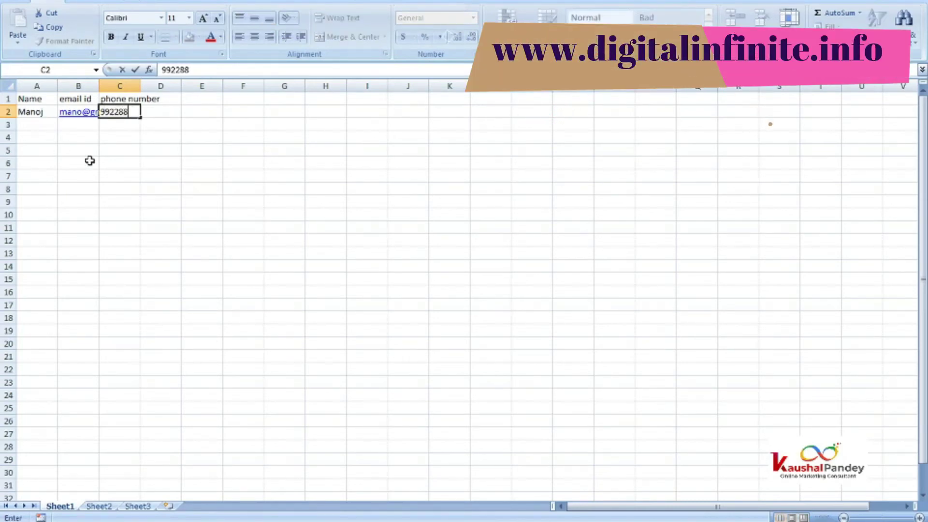
pyautogui.press('Return')
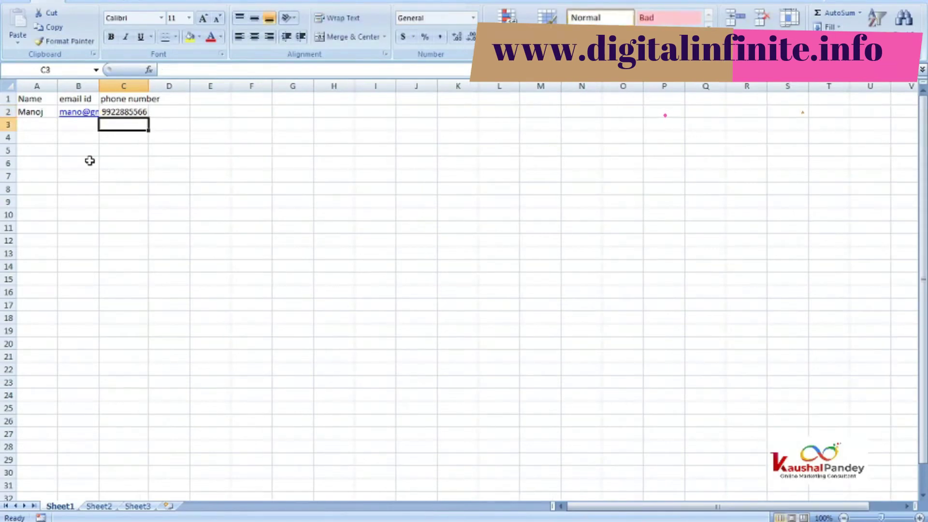
# Step: Enter the second contact's name, e-mail address and phone number in row 3
pyautogui.write('raju')
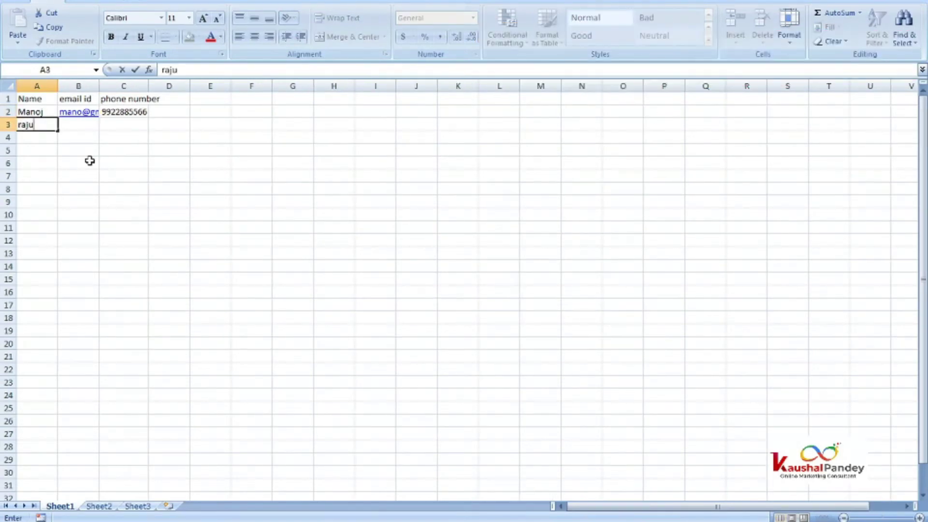
pyautogui.press('Tab')
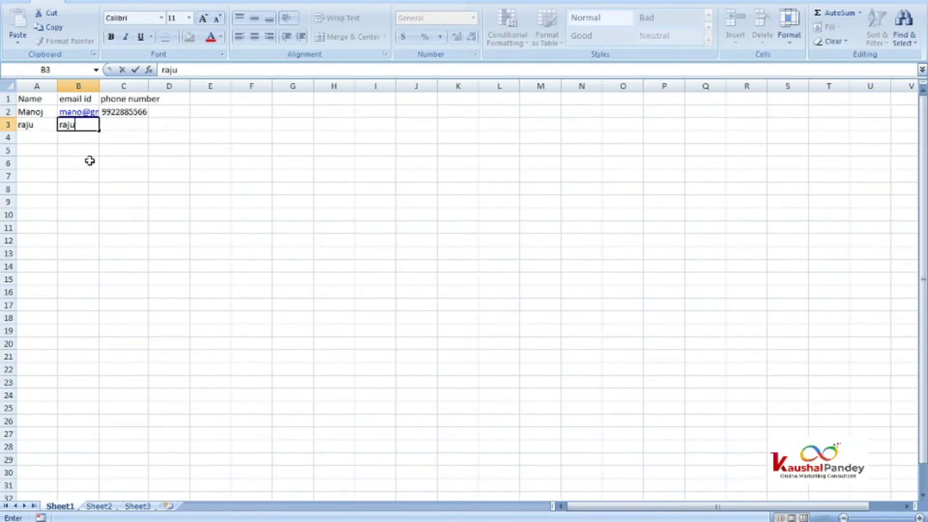
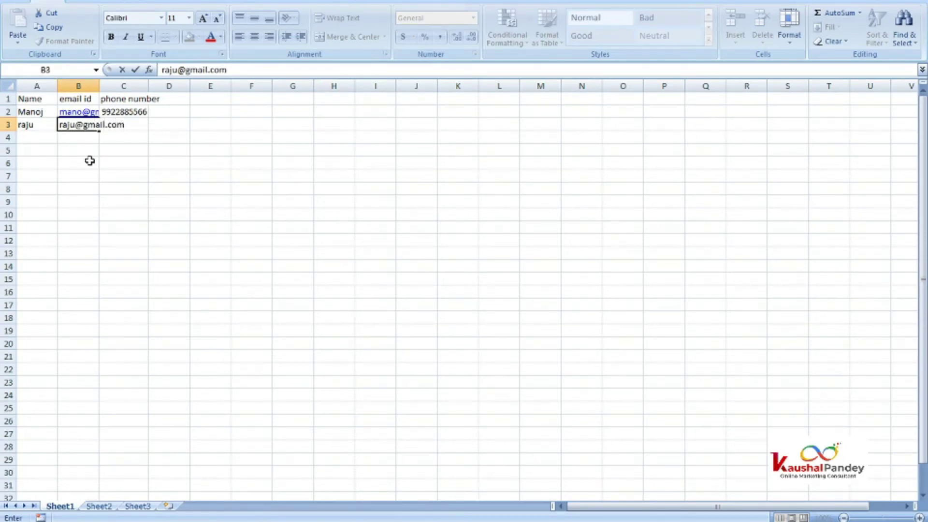
pyautogui.press('Tab')
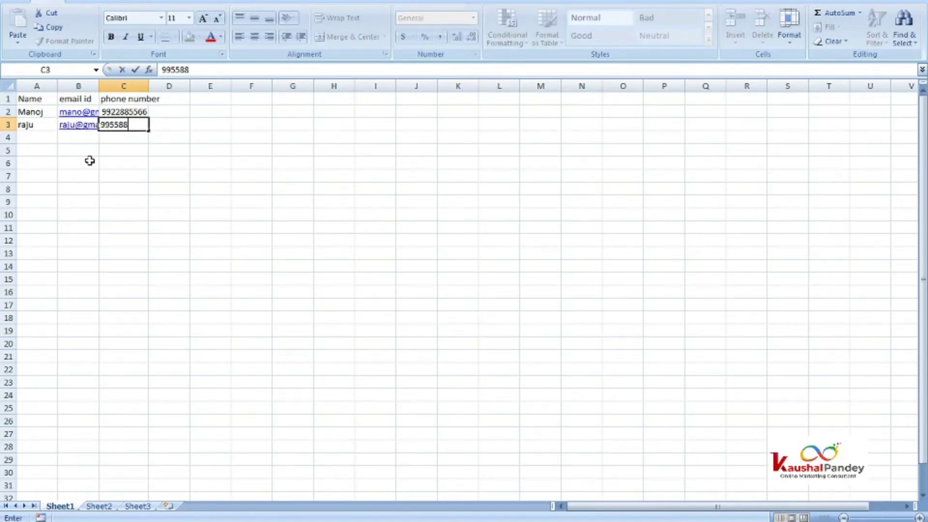
pyautogui.press('Return')
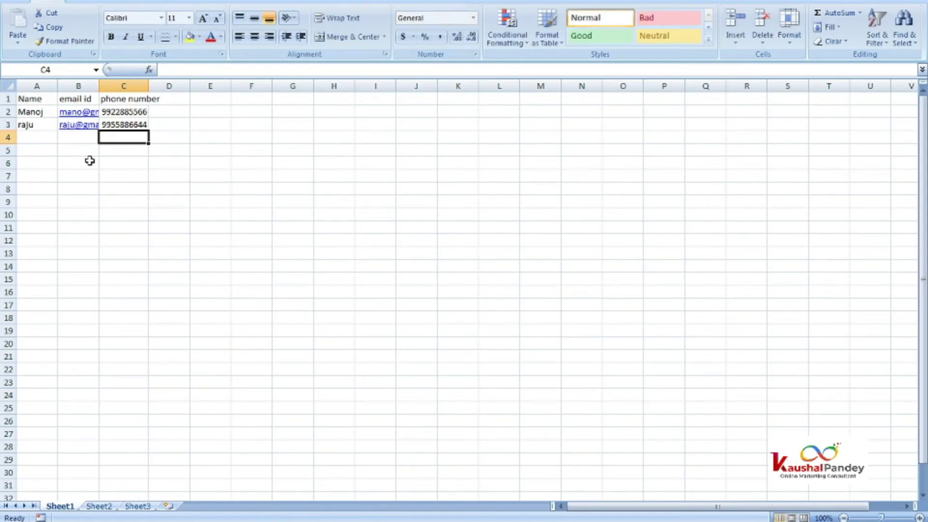
# Step: Widen column B to show full e-mails and correct the first contact's address
pyautogui.click(38, 160)
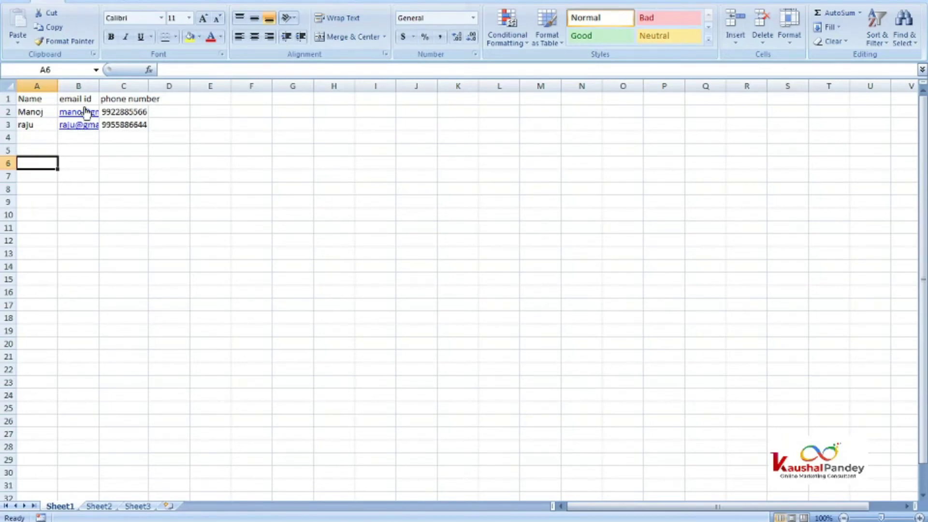
pyautogui.moveTo(100, 84); pyautogui.dragTo(138, 86)
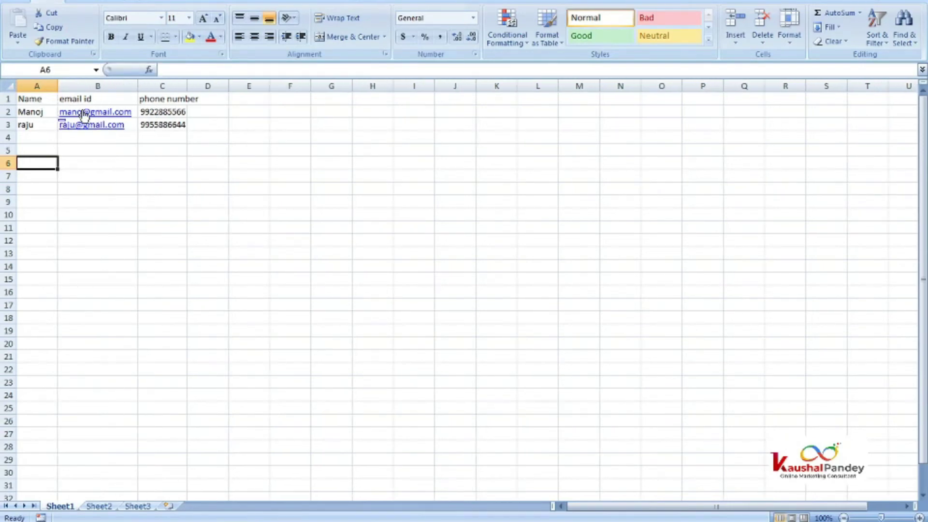
pyautogui.click(93, 184)
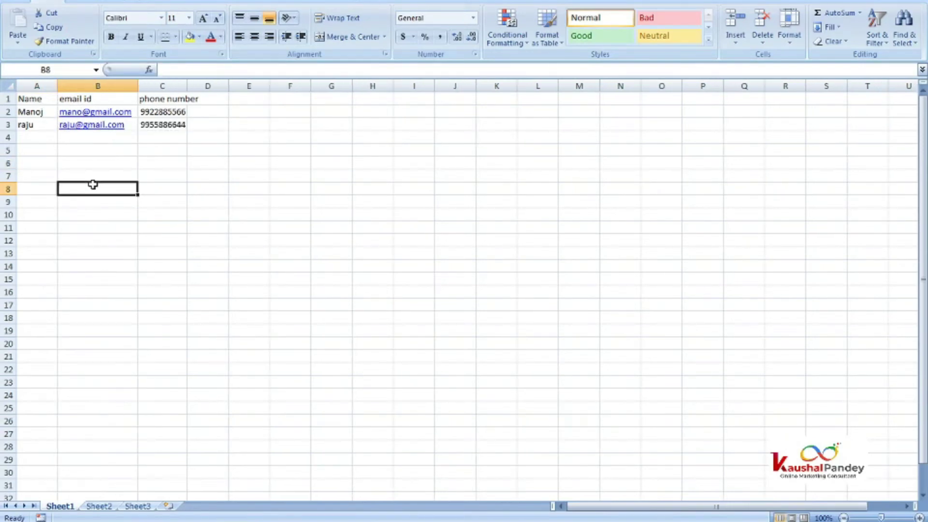
pyautogui.press('Up')
pyautogui.press('Up')
pyautogui.press('Up')
pyautogui.press('Up')
pyautogui.press('Up')
pyautogui.press('Up')
pyautogui.press('F2')
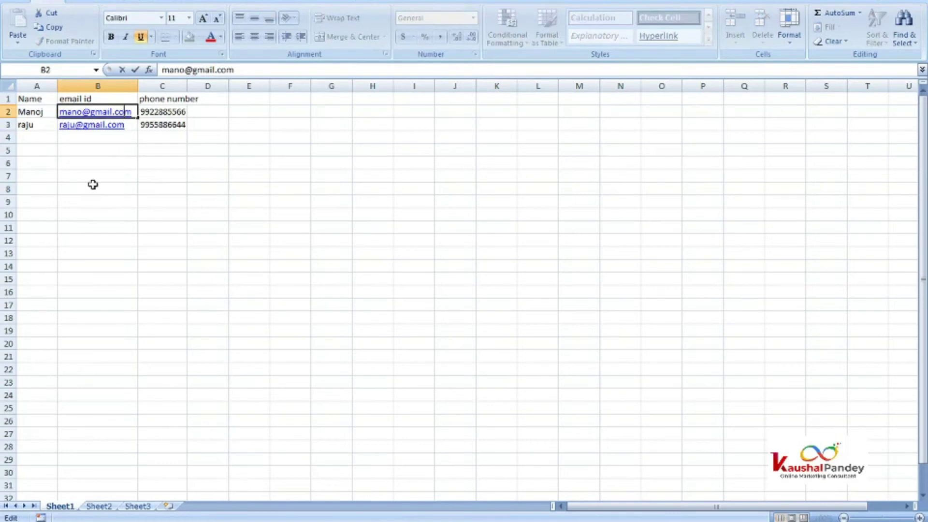
pyautogui.write('j')
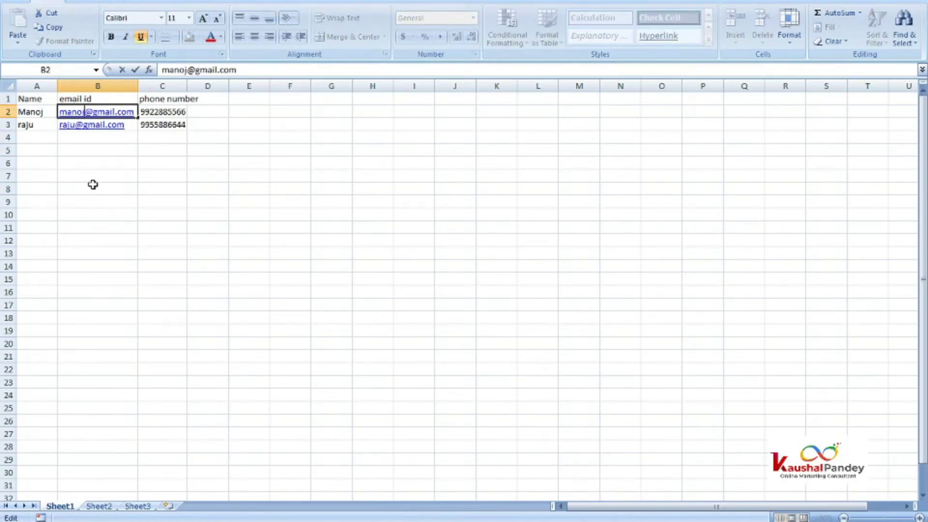
pyautogui.press('Return')
pyautogui.click(62, 172)
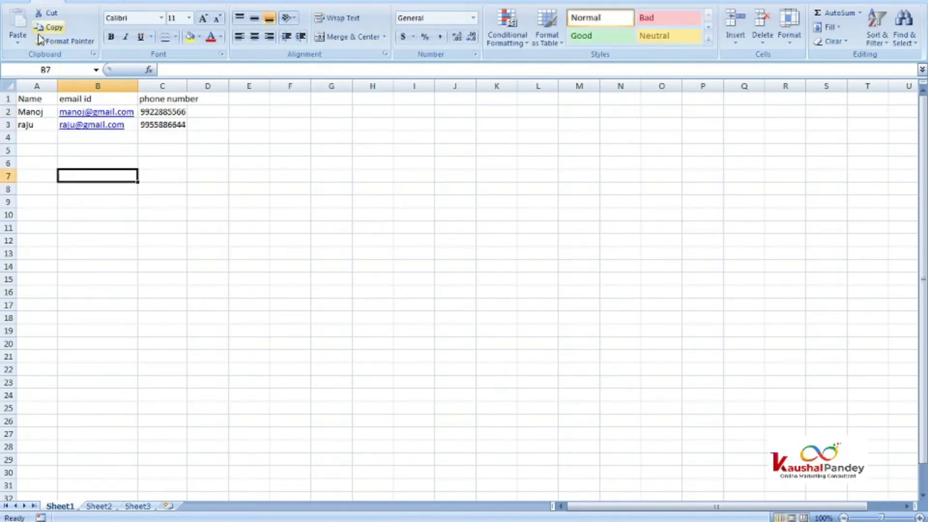
pyautogui.click(14, 1)
pyautogui.click(27, 101)
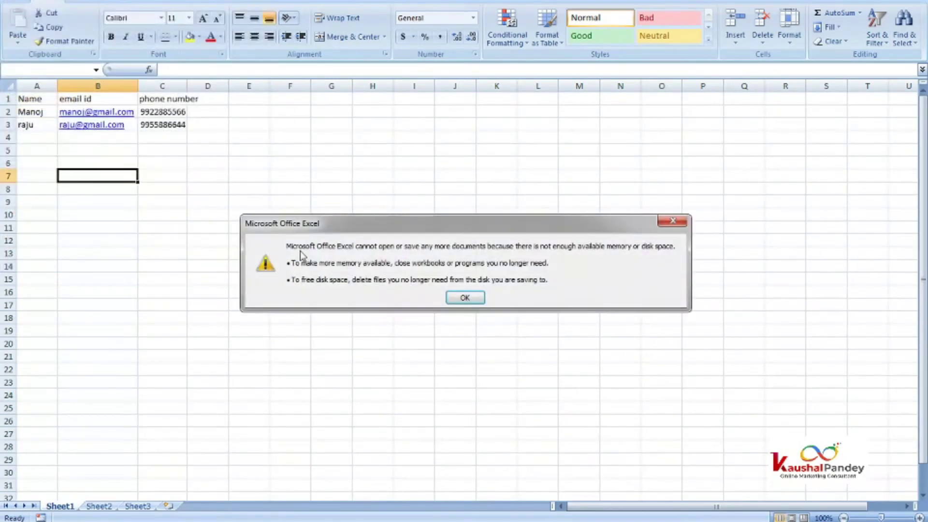
pyautogui.click(464, 297)
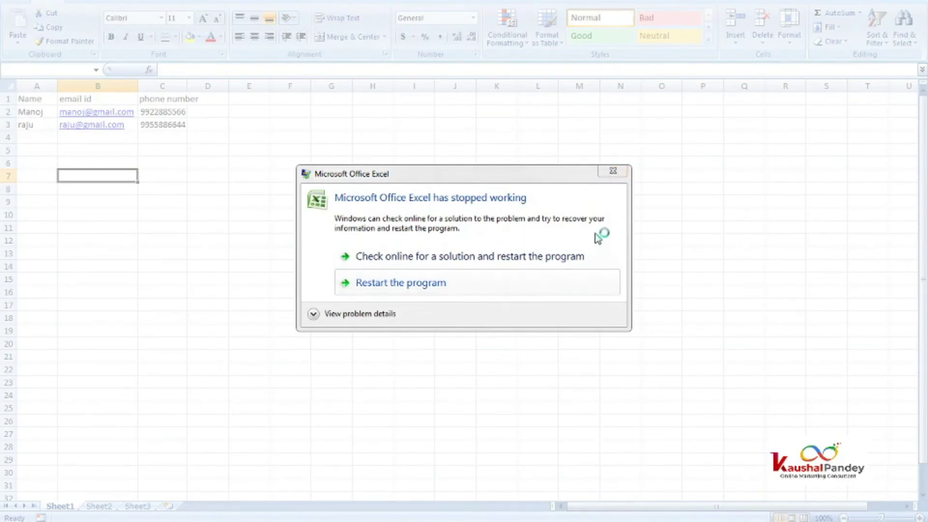
pyautogui.click(452, 286)
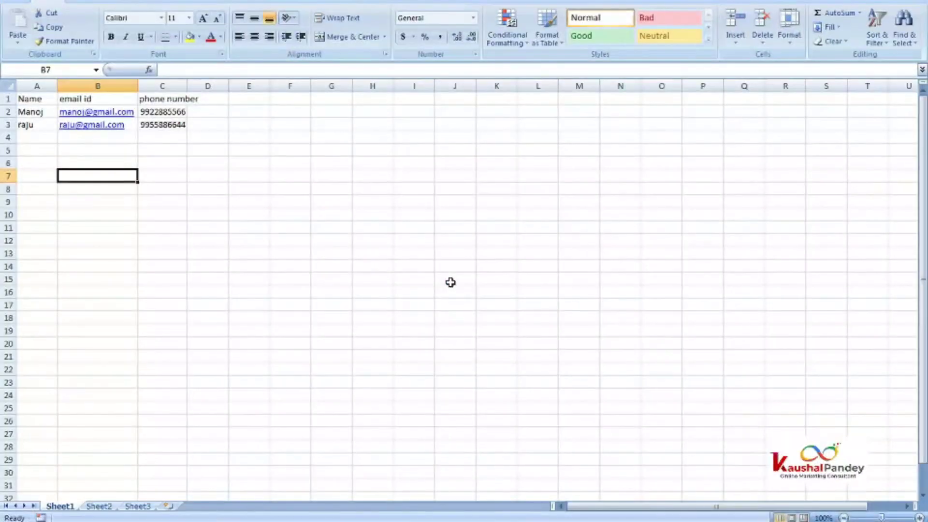
# Step: Save the sheet in Downloads as CSV (Comma delimited) 'phone book 1', keeping only the active sheet
pyautogui.click(26, 3)
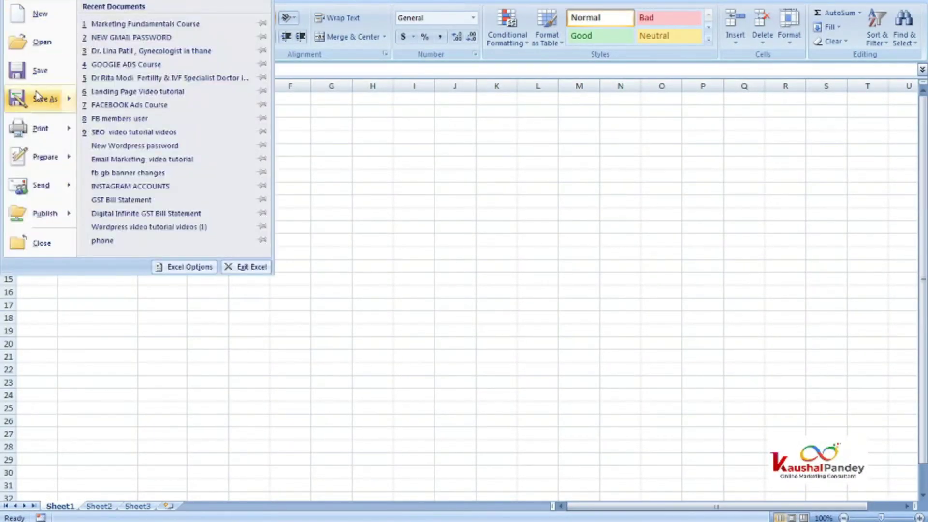
pyautogui.click(37, 98)
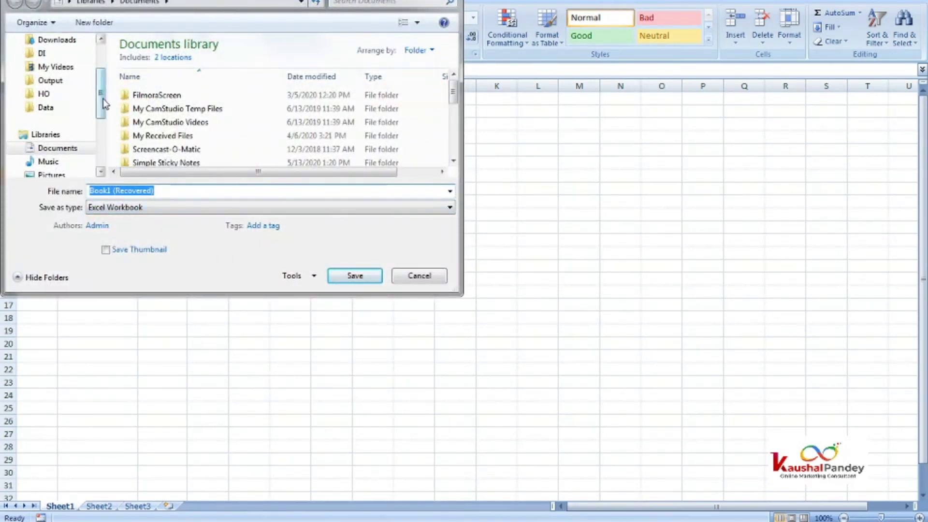
pyautogui.moveTo(100, 95); pyautogui.dragTo(100, 72)
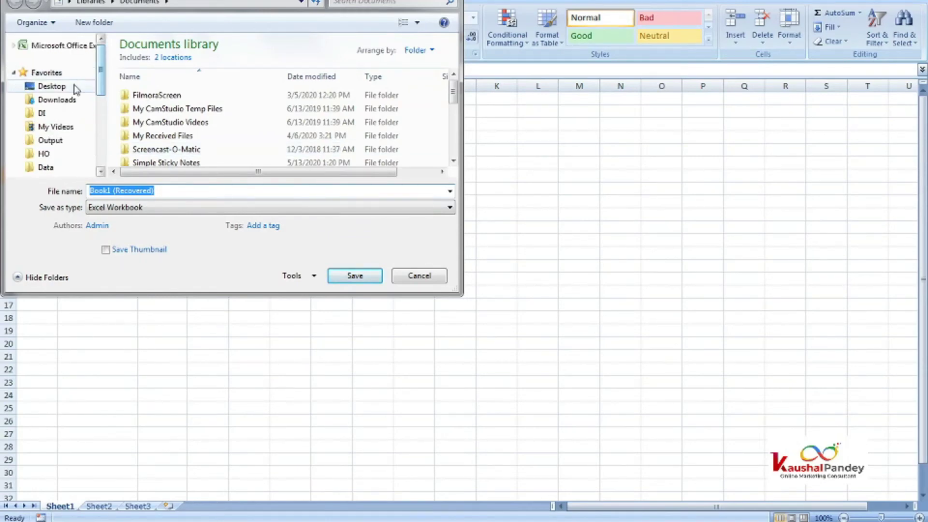
pyautogui.click(67, 100)
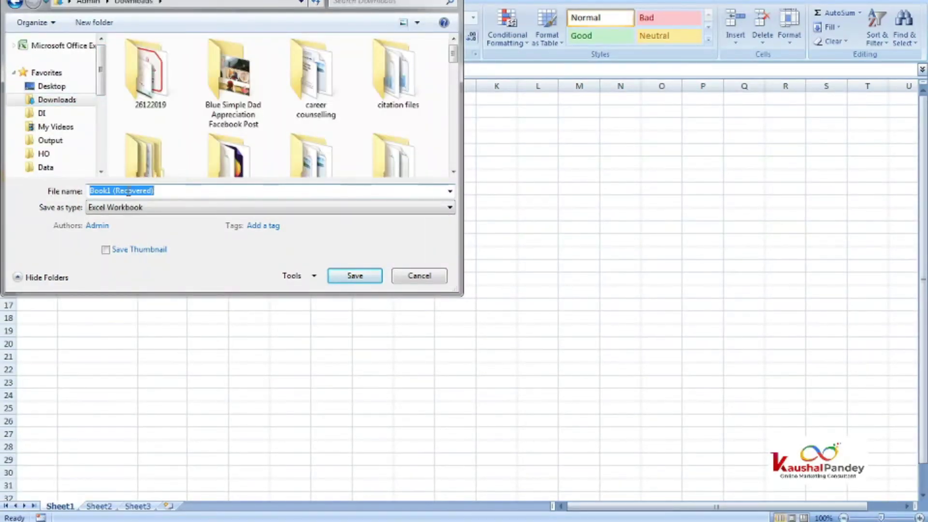
pyautogui.write('phone')
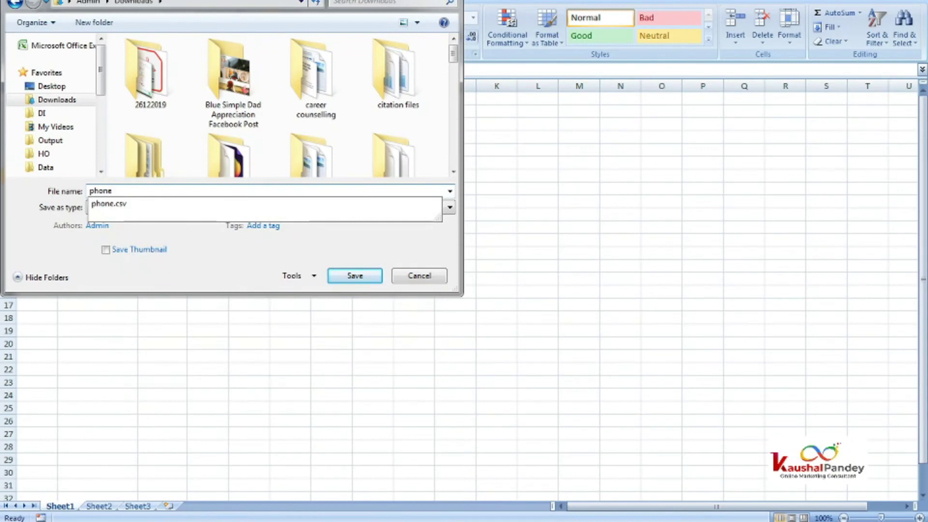
pyautogui.write(' book 1')
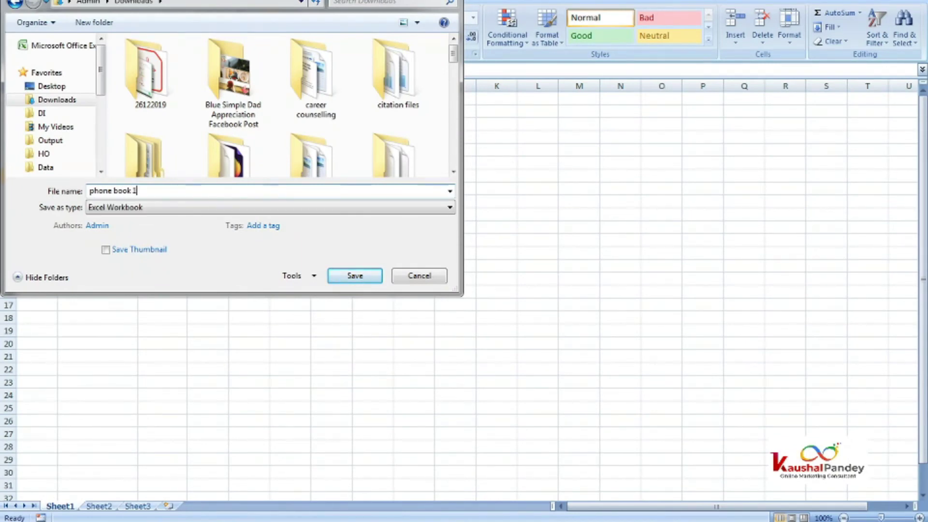
pyautogui.click(125, 207)
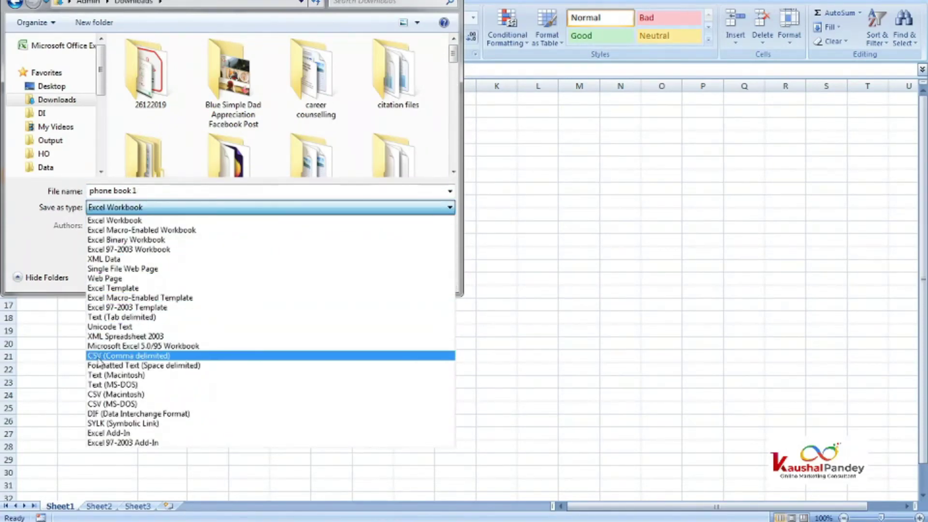
pyautogui.click(115, 357)
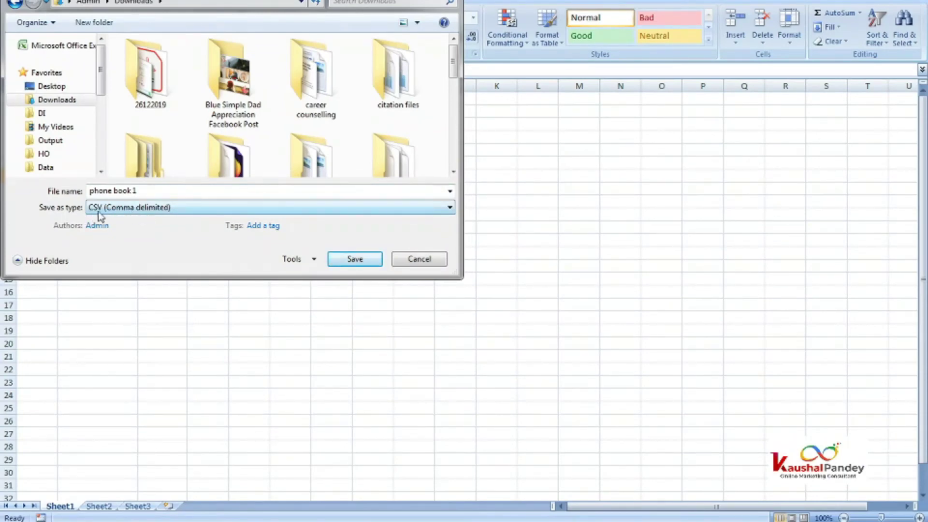
pyautogui.click(344, 261)
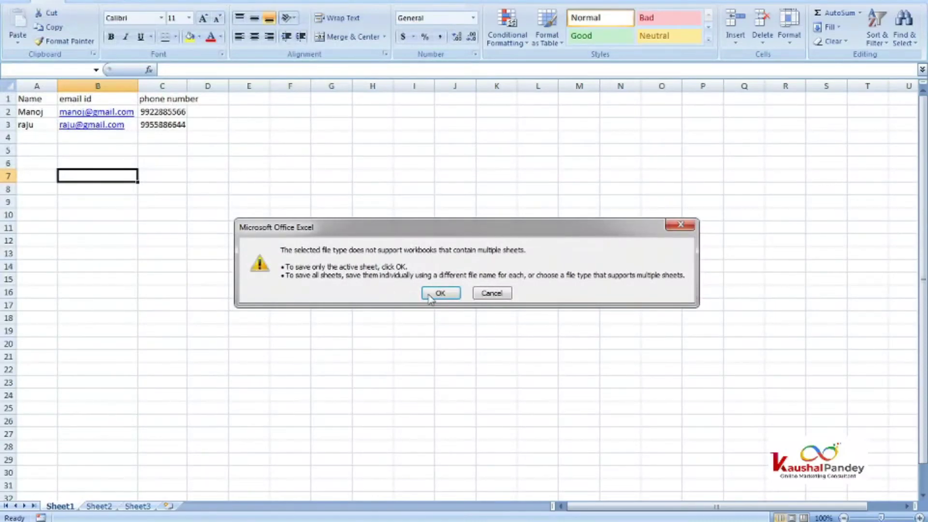
pyautogui.click(430, 294)
pyautogui.click(415, 298)
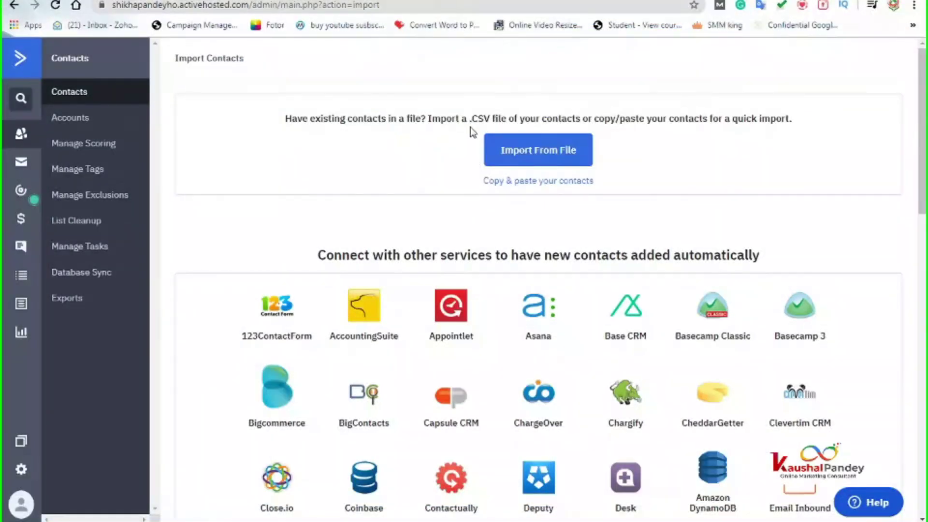
# Step: Upload the phone book 1 CSV from Downloads as the contact import file
pyautogui.click(533, 154)
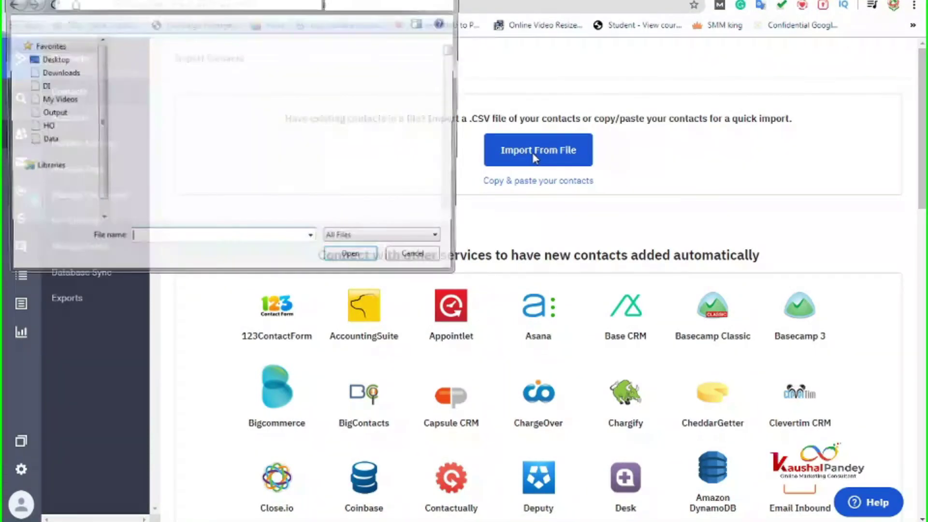
pyautogui.click(69, 73)
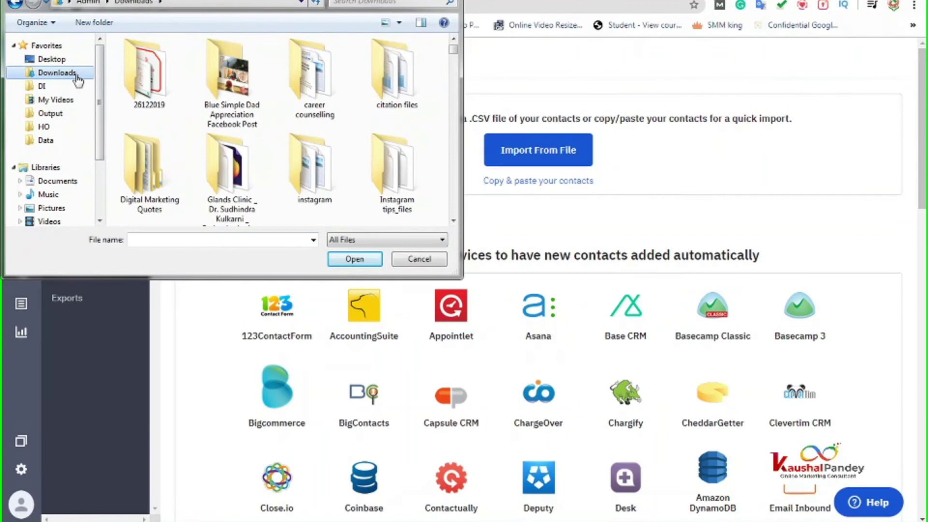
pyautogui.click(226, 83)
pyautogui.press('p')
pyautogui.press('p')
pyautogui.press('p')
pyautogui.press('p')
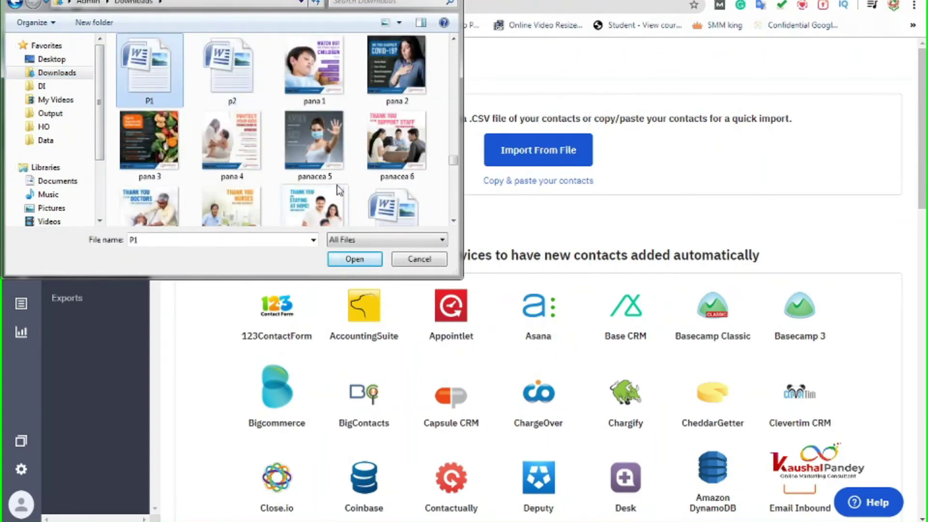
pyautogui.press('p')
pyautogui.press('p')
pyautogui.press('p')
pyautogui.press('p')
pyautogui.press('p')
pyautogui.press('p')
pyautogui.press('p')
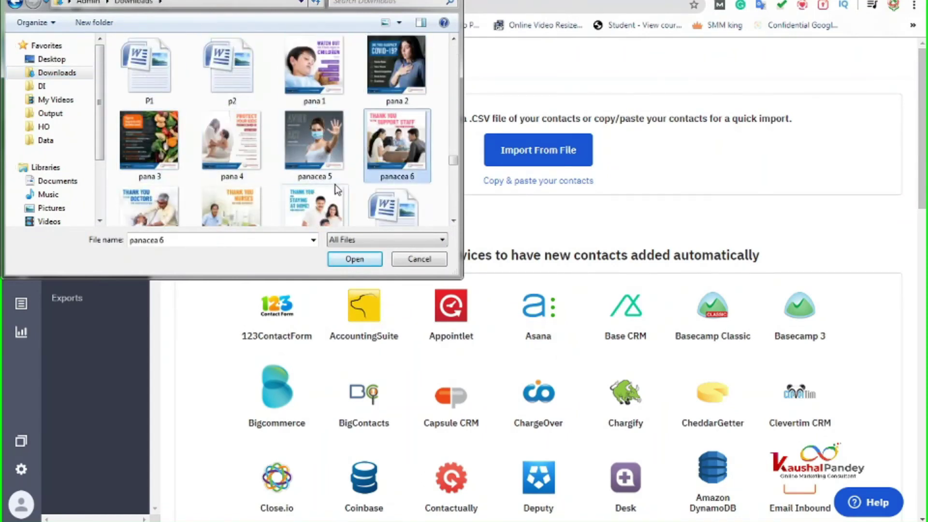
pyautogui.press('p')
pyautogui.press('p')
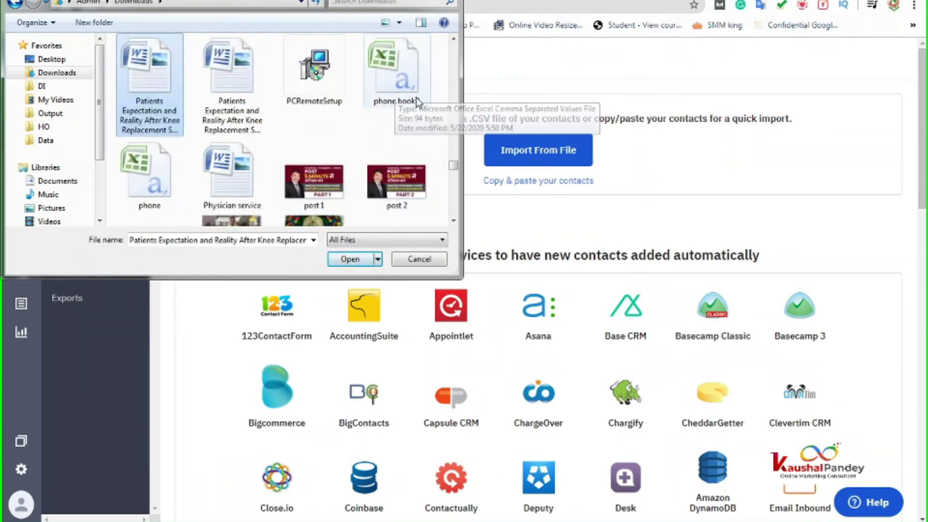
pyautogui.click(400, 107)
pyautogui.click(365, 257)
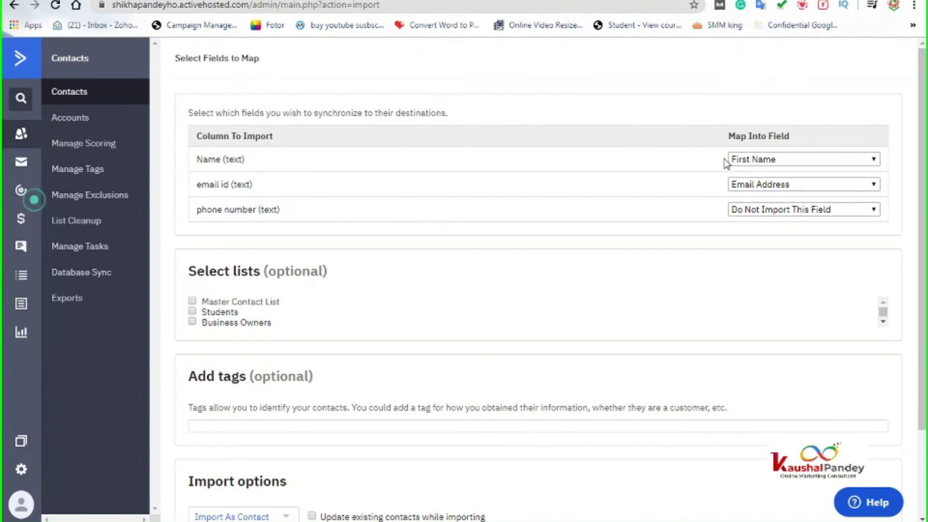
# Step: Map Name to First & Last Name, email id to Email Address, and phone number to Phone
pyautogui.click(770, 162)
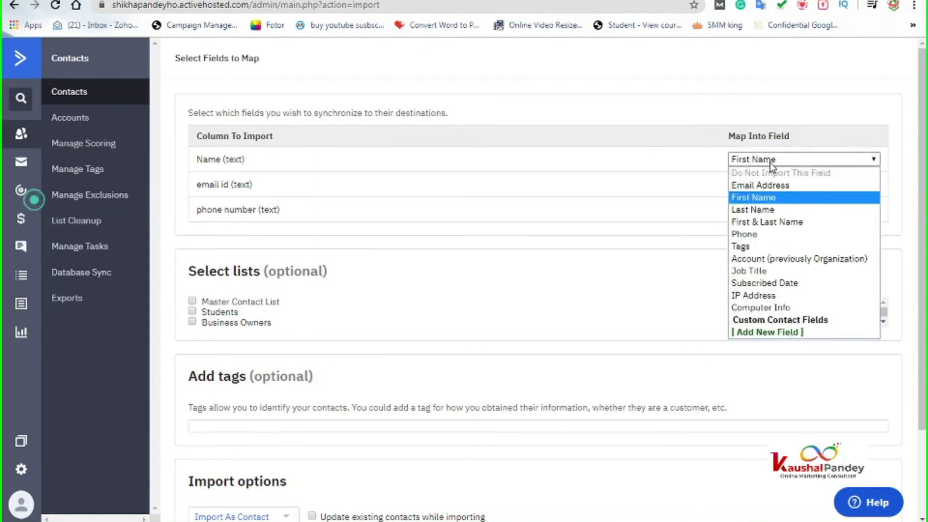
pyautogui.click(772, 222)
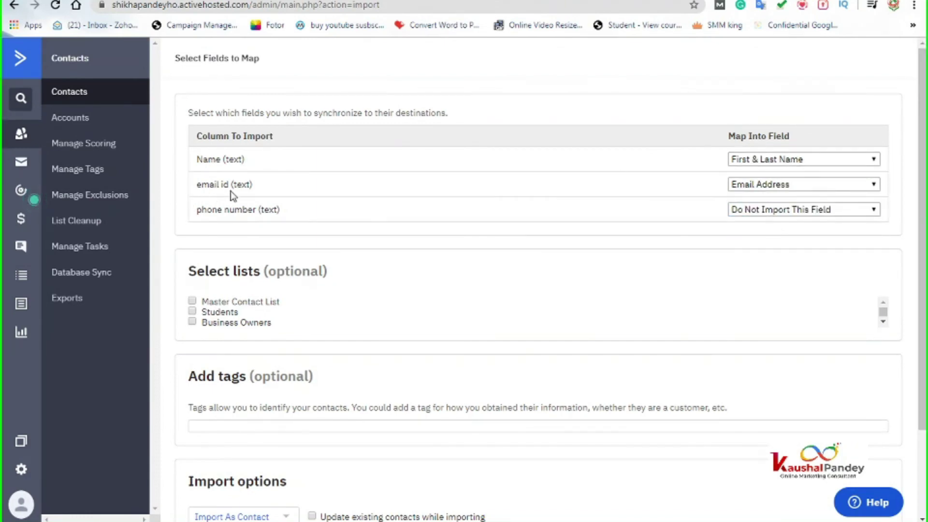
pyautogui.click(773, 186)
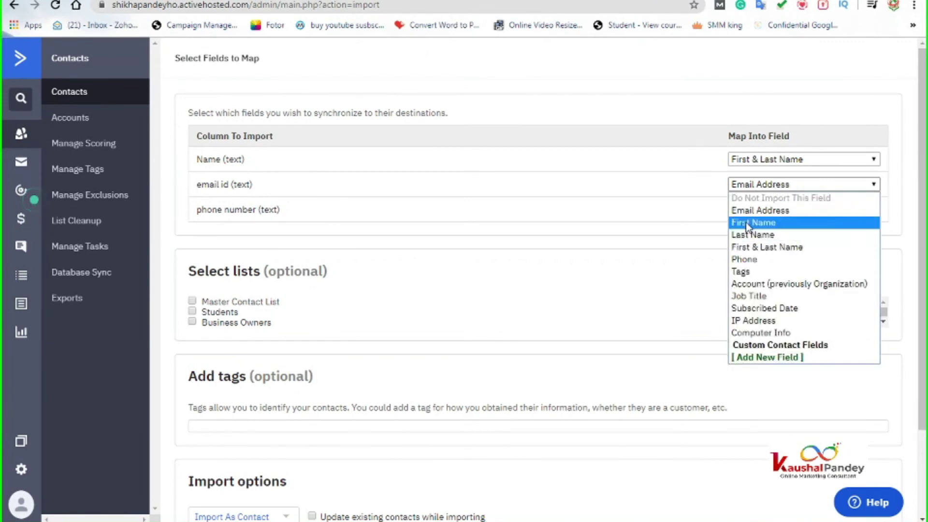
pyautogui.click(756, 210)
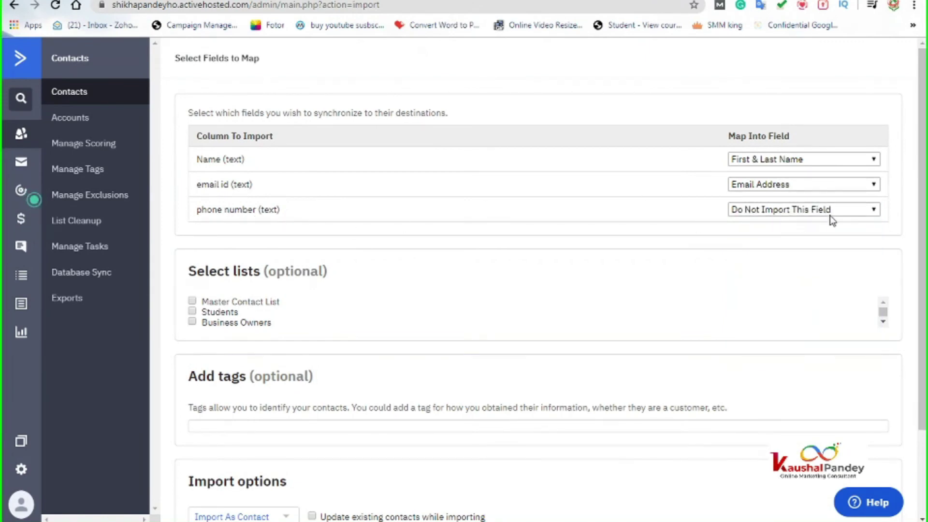
pyautogui.click(795, 210)
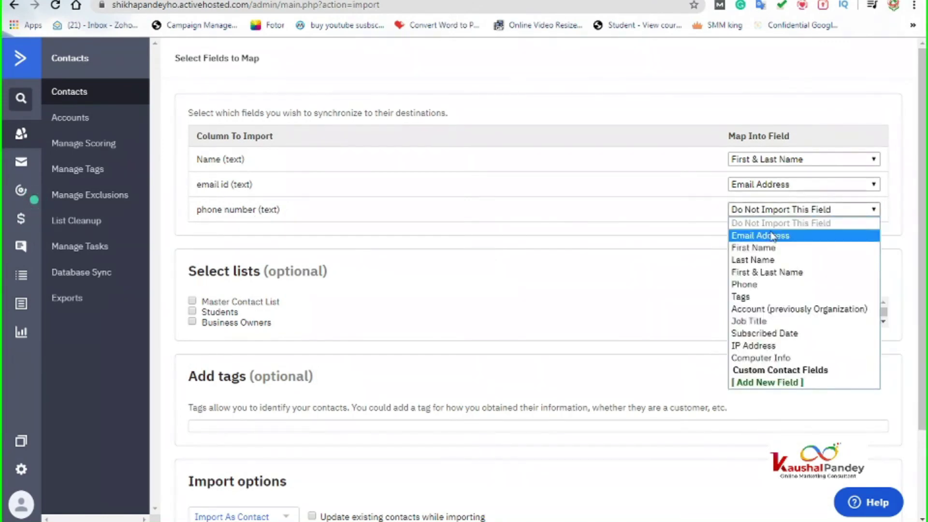
pyautogui.click(764, 285)
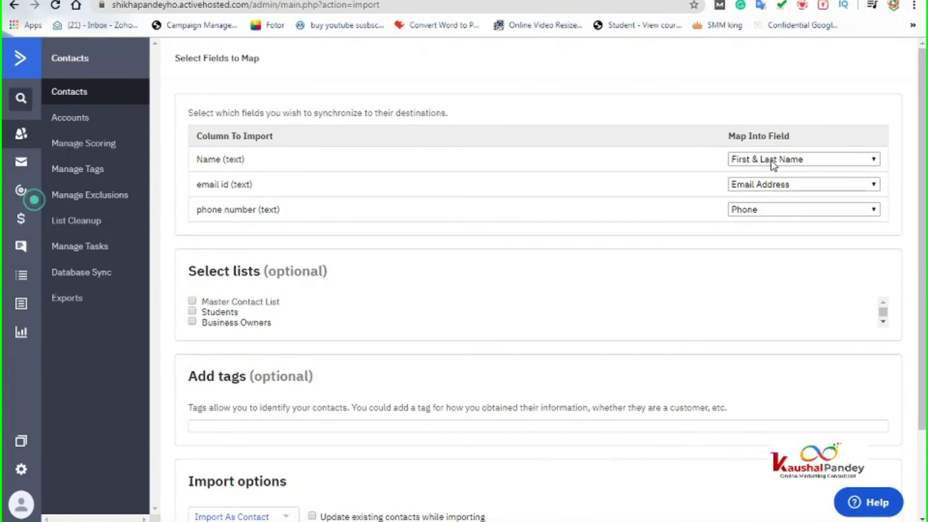
pyautogui.click(757, 211)
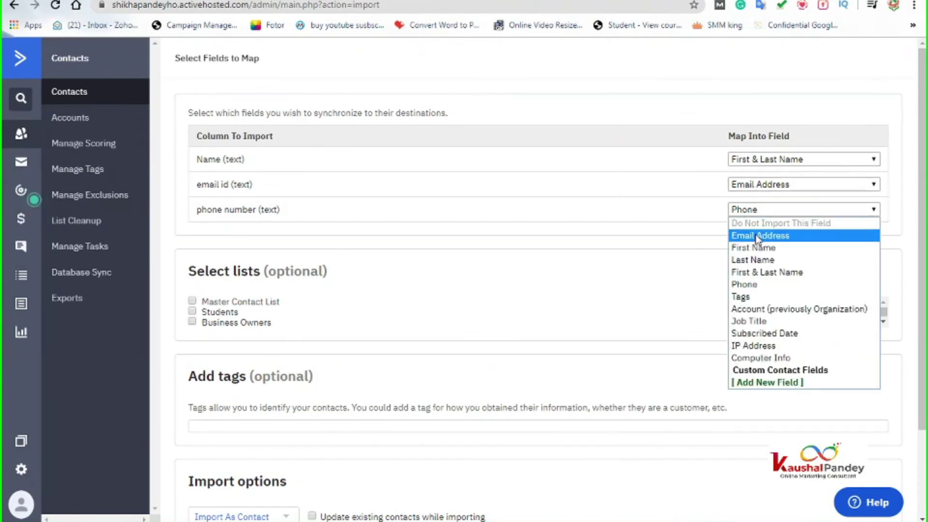
pyautogui.click(750, 211)
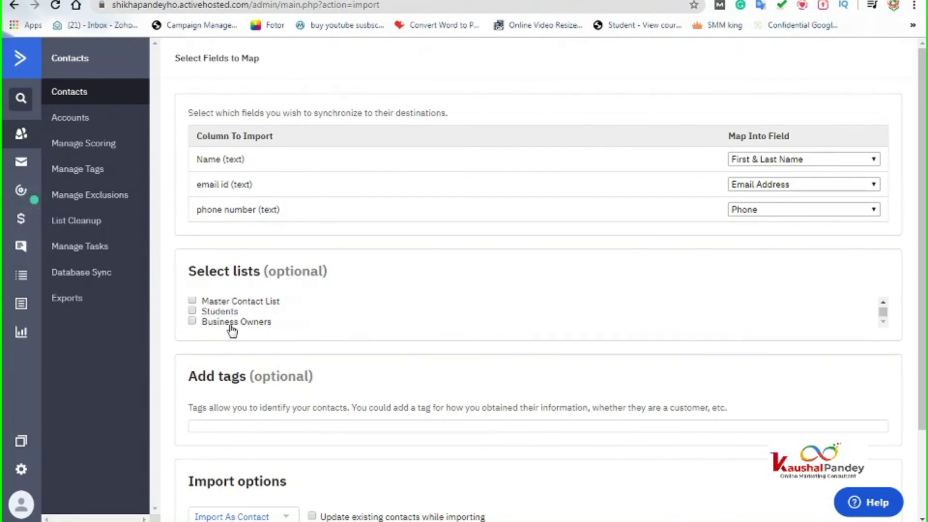
# Step: Add the imported contacts to the Students list and run the import
pyautogui.click(193, 312)
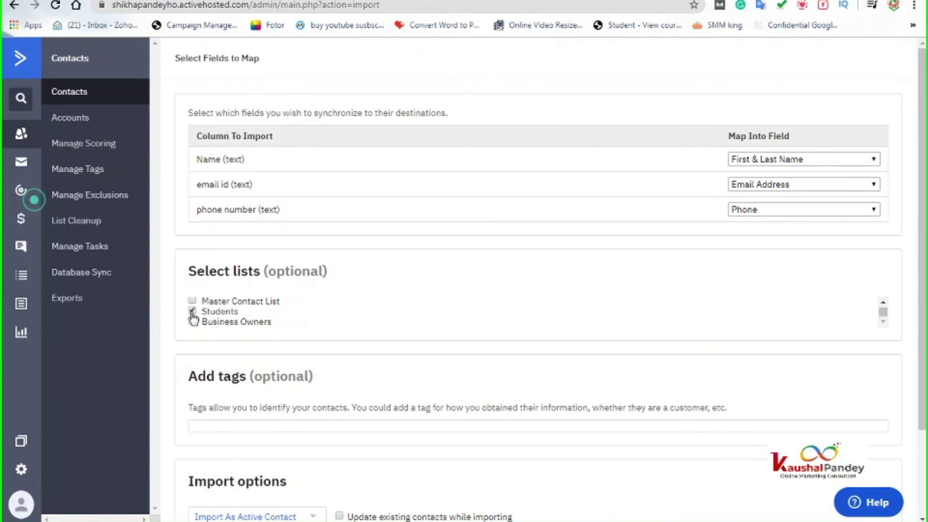
pyautogui.scroll(-2, 327, 362)
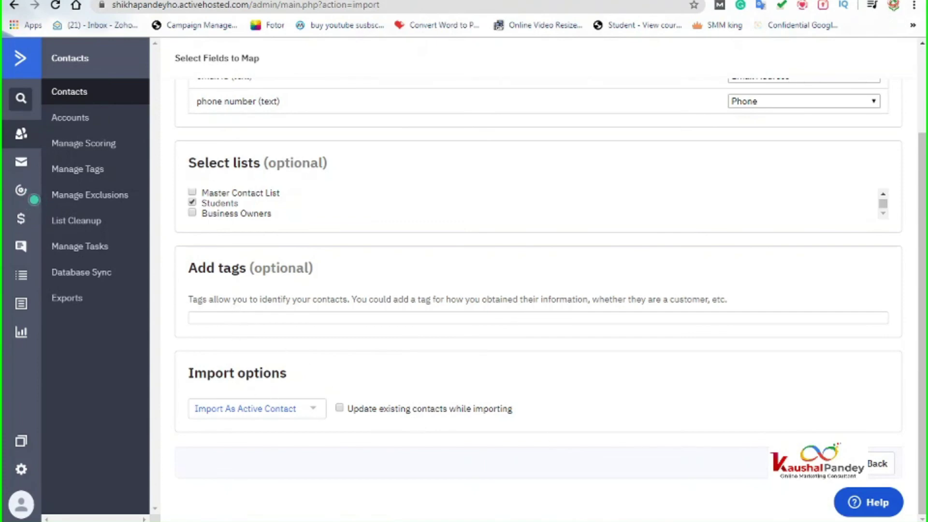
pyautogui.click(828, 463)
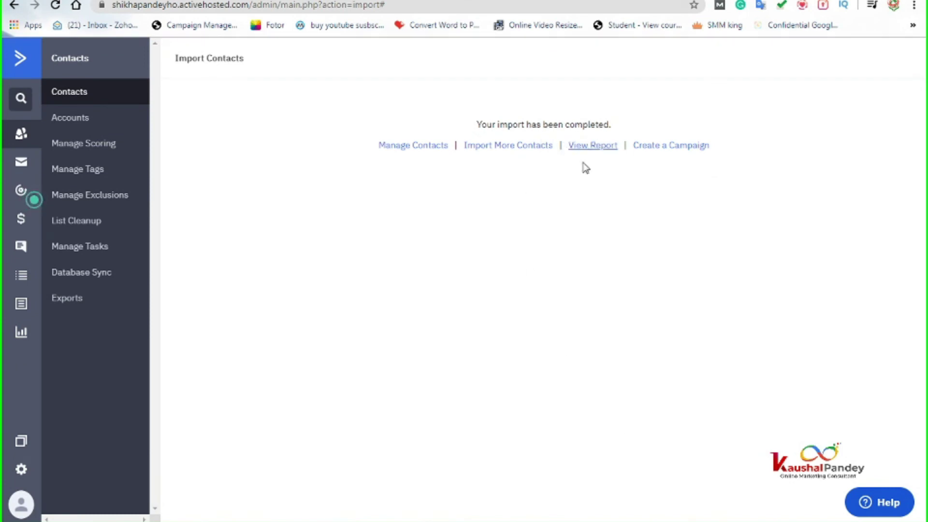
# Step: Go to the Contacts page to see the three contacts, including the two imported ones
pyautogui.click(76, 93)
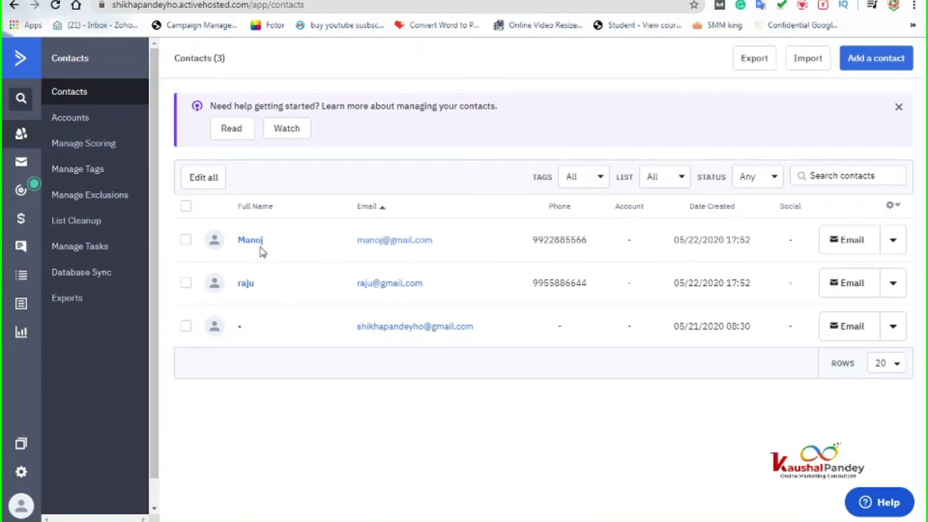
# Step: Filter contacts by the Students list, then by the Business Owners list, to compare membership
pyautogui.click(601, 179)
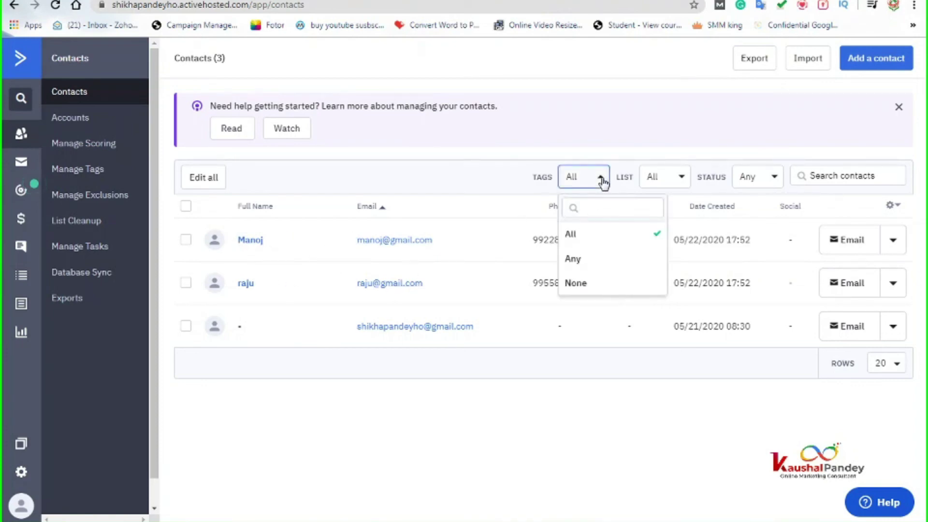
pyautogui.click(679, 179)
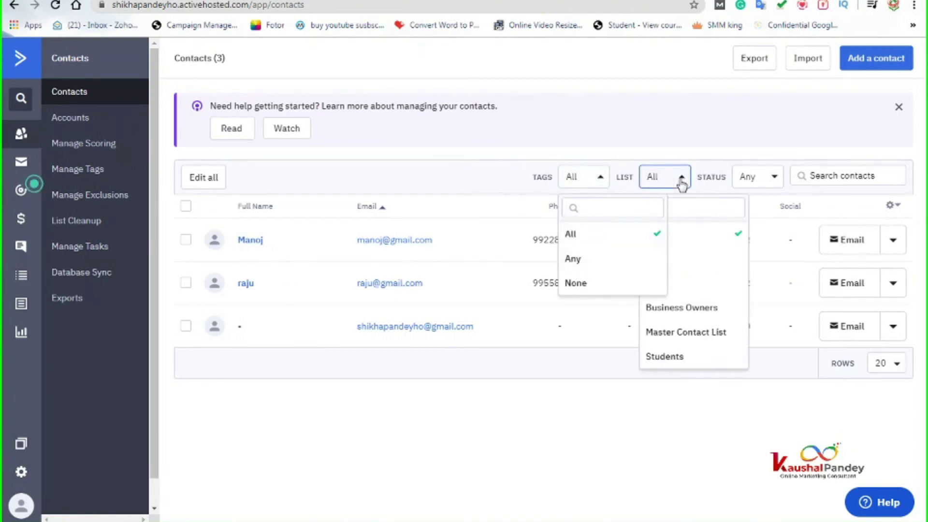
pyautogui.click(674, 359)
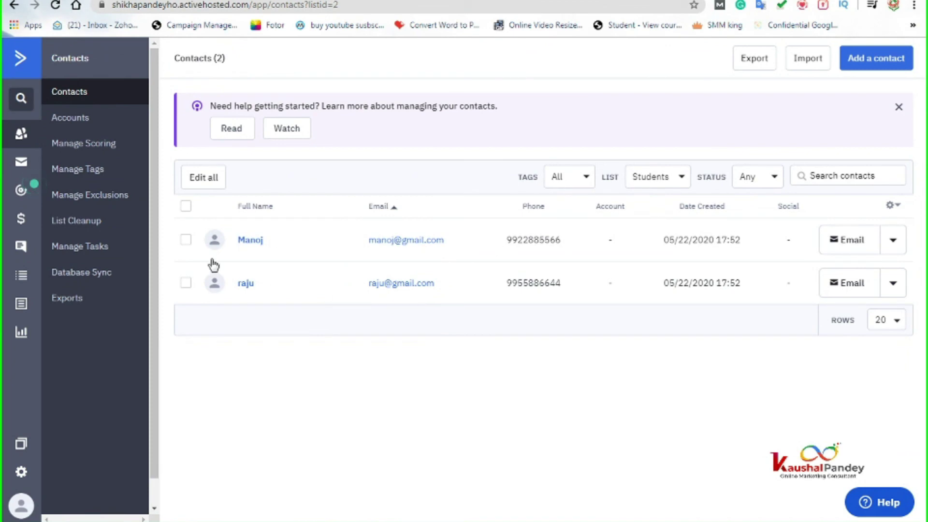
pyautogui.click(682, 178)
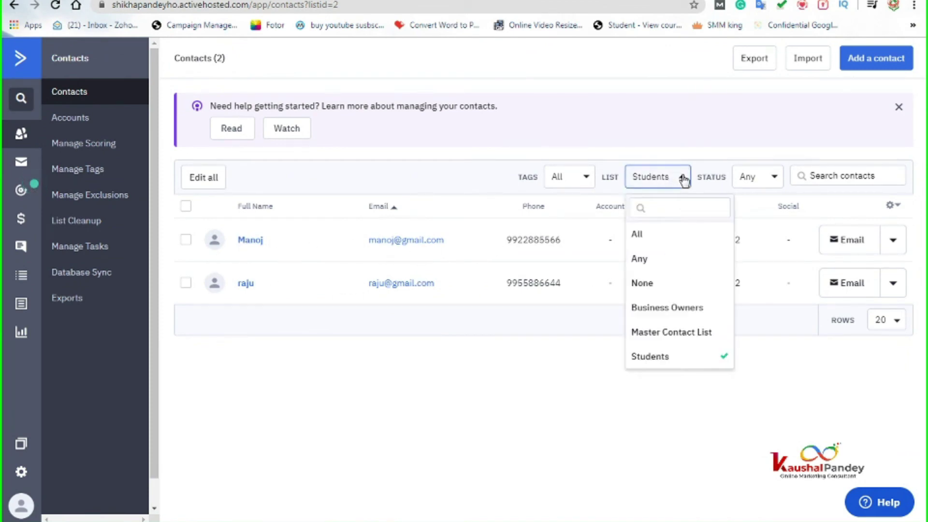
pyautogui.click(666, 308)
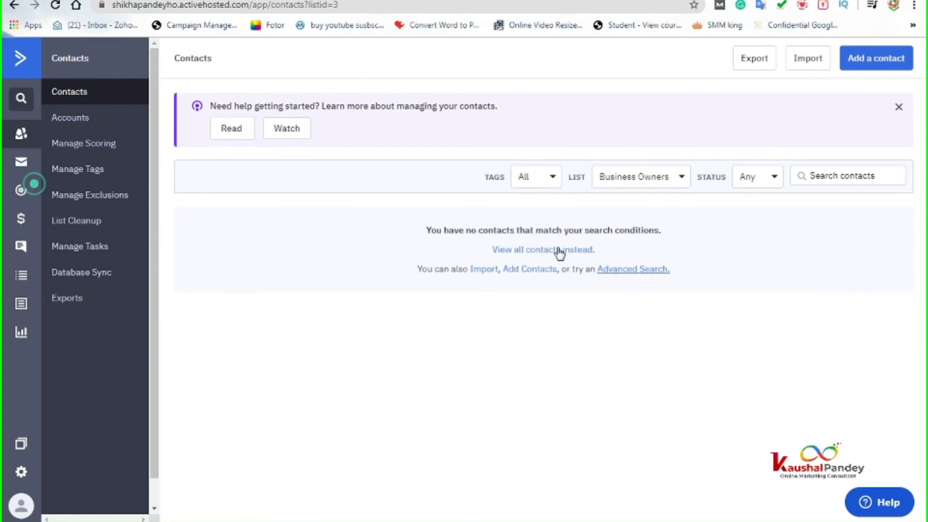